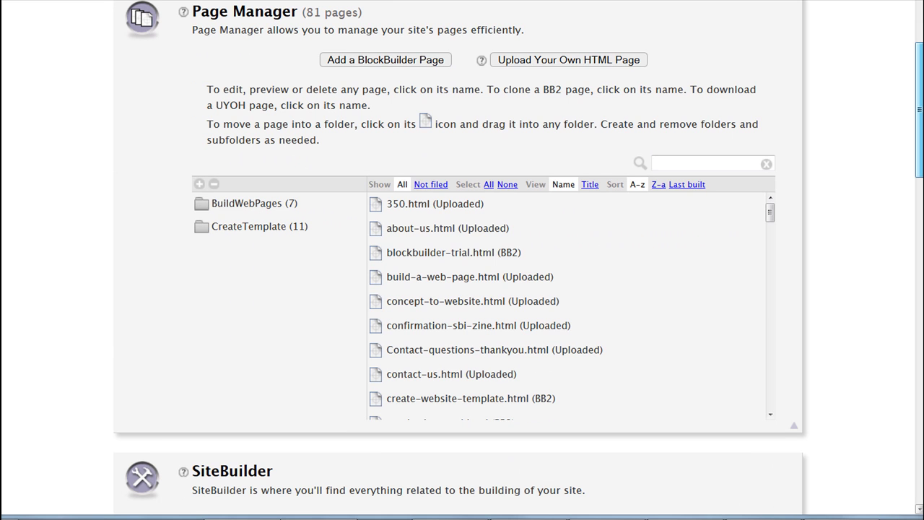
- Open the Site Designer for all pages and switch to its design gallery
drag(921, 163, 921, 271)
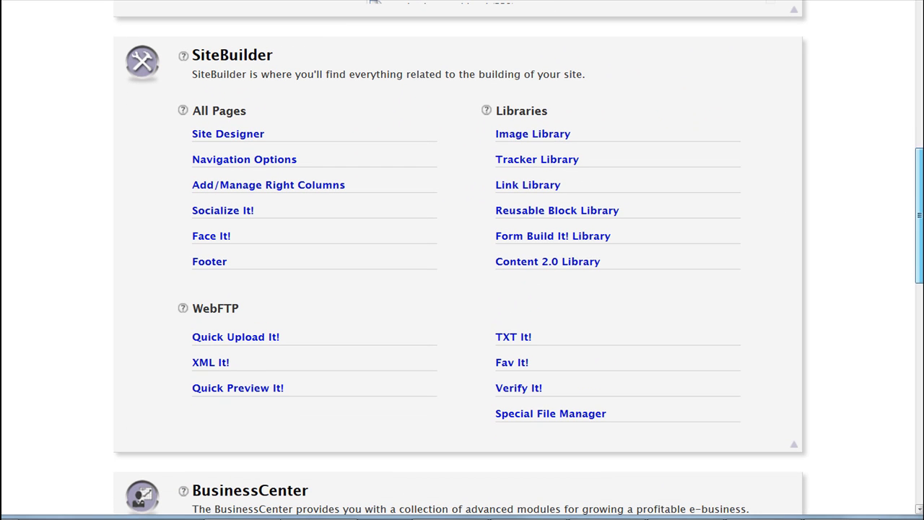
click(241, 139)
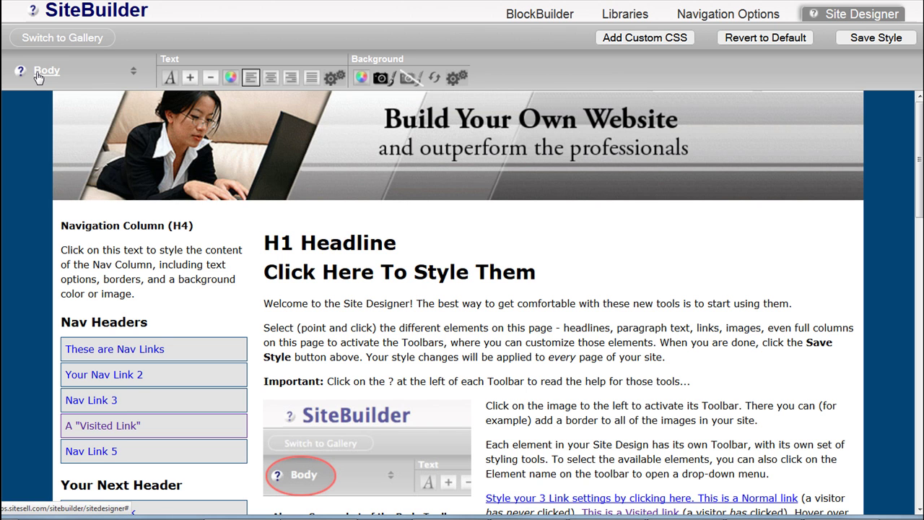
click(52, 39)
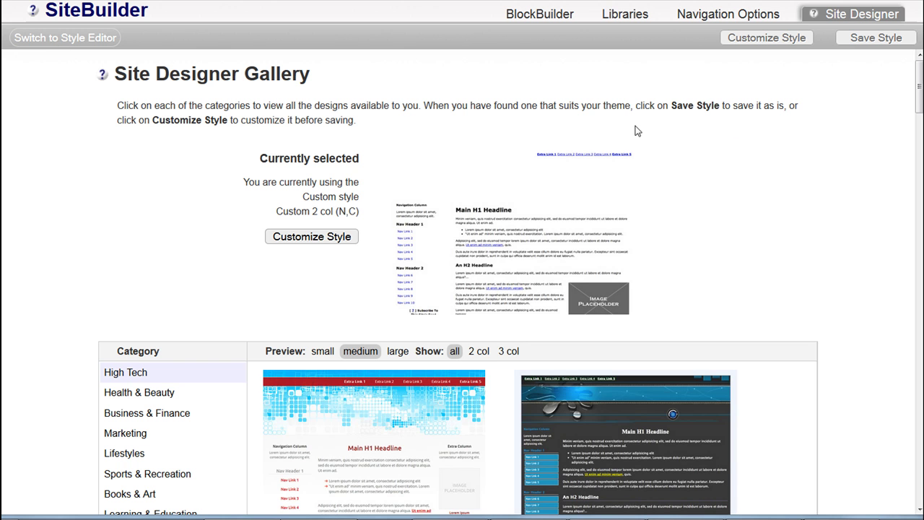
- Browse the High Tech designs in the gallery and view the style information of several templates
drag(920, 108, 920, 137)
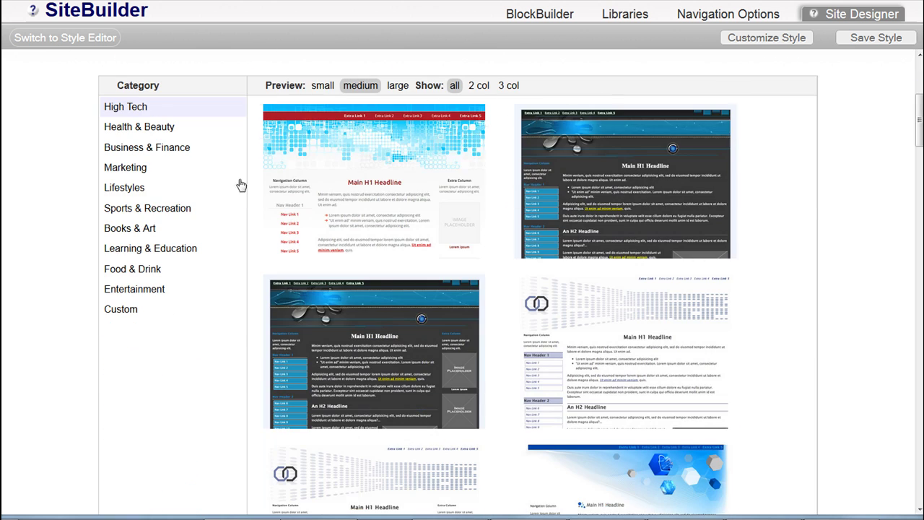
mouse_move(347, 201)
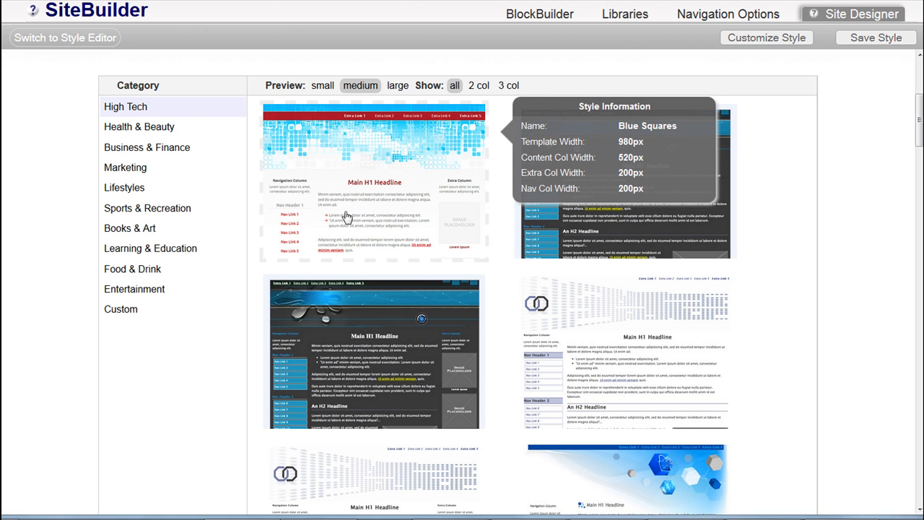
mouse_move(353, 322)
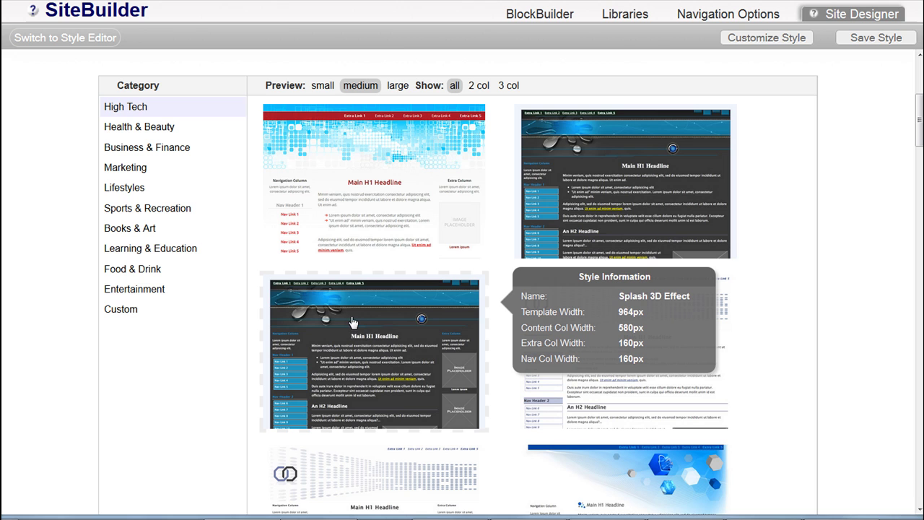
mouse_move(580, 219)
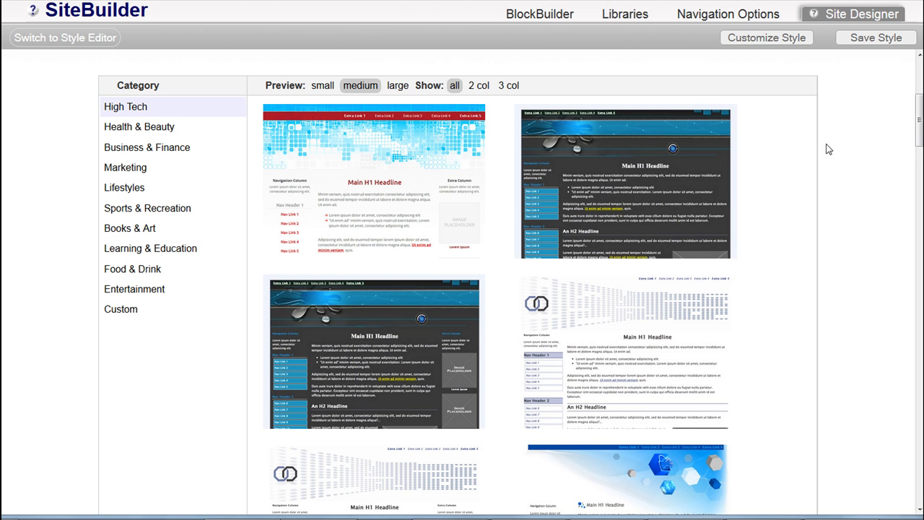
scroll(920, 131, down, 5)
drag(919, 165, 915, 91)
scroll(915, 90, down, 3)
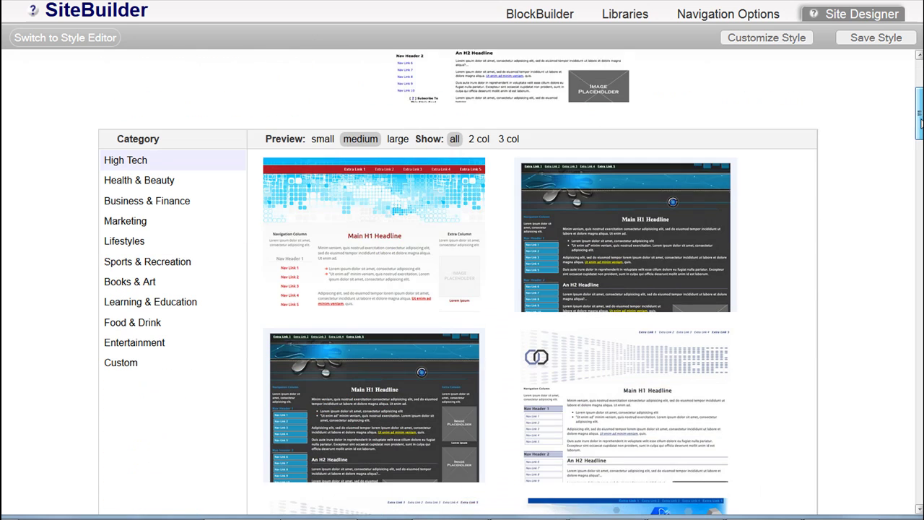
mouse_move(465, 200)
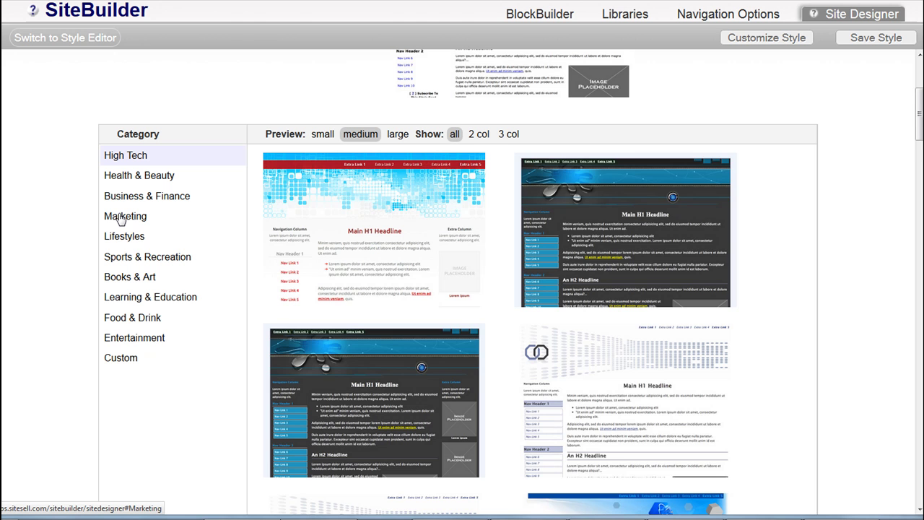
- Select the three-column marketing-405-0-3col style from the Marketing category and open it for customizing
click(120, 219)
drag(920, 116, 919, 426)
mouse_move(713, 370)
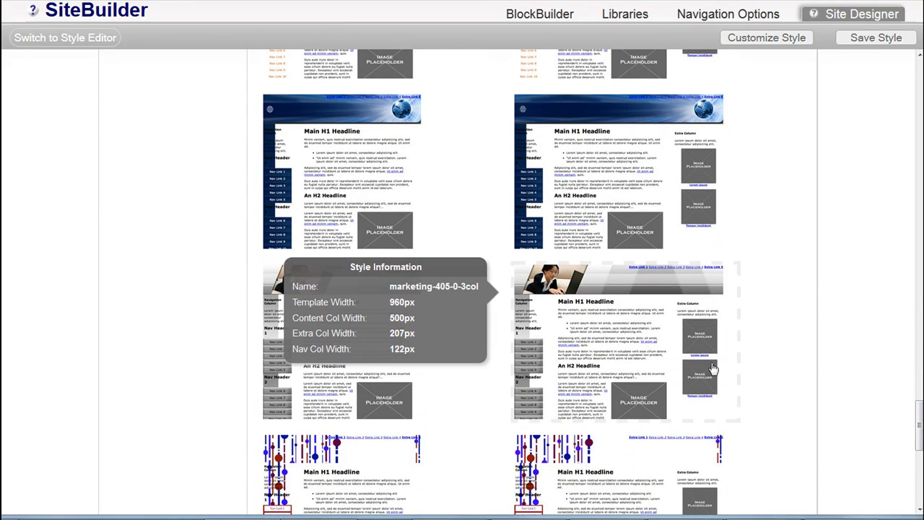
click(642, 368)
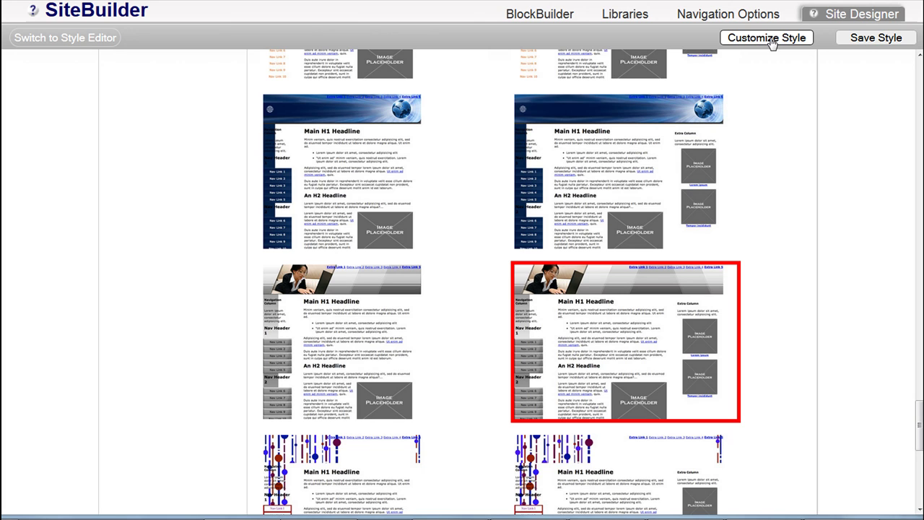
click(804, 40)
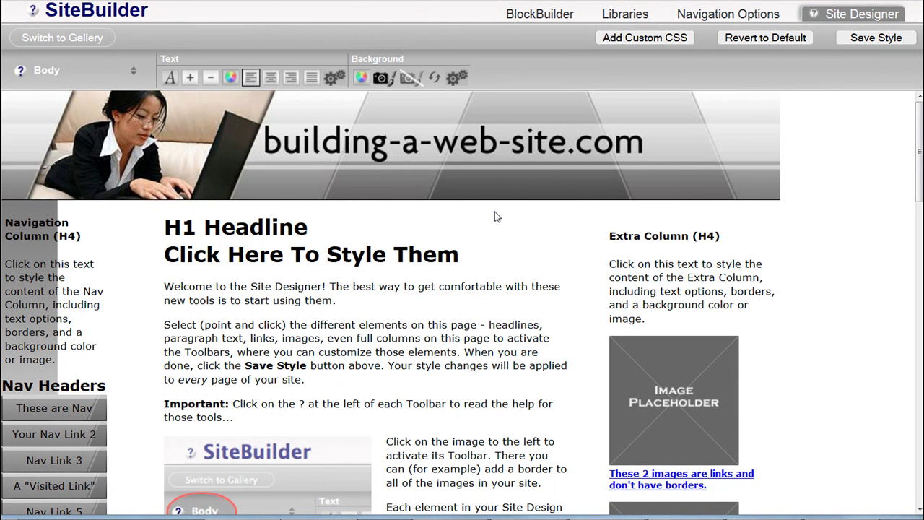
- Select the content column, the H1 headline and the navigation column in turn to view their styling tools
click(328, 318)
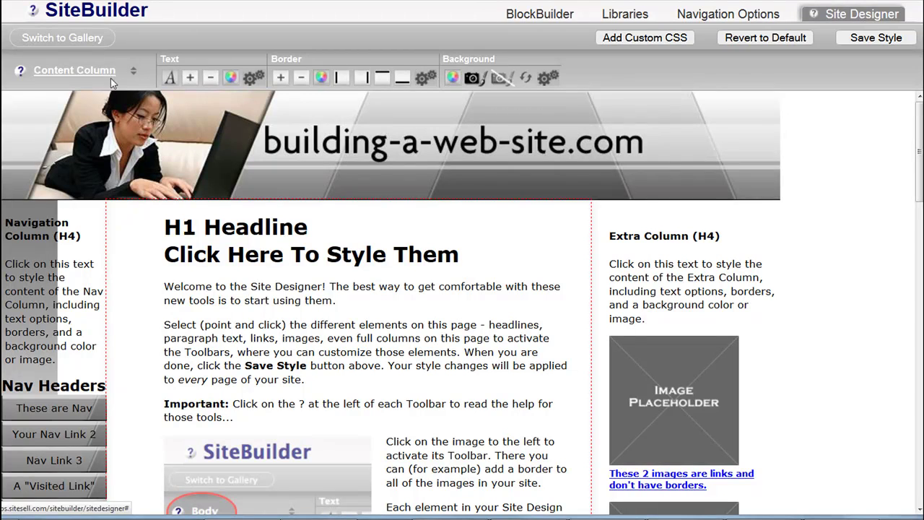
click(192, 231)
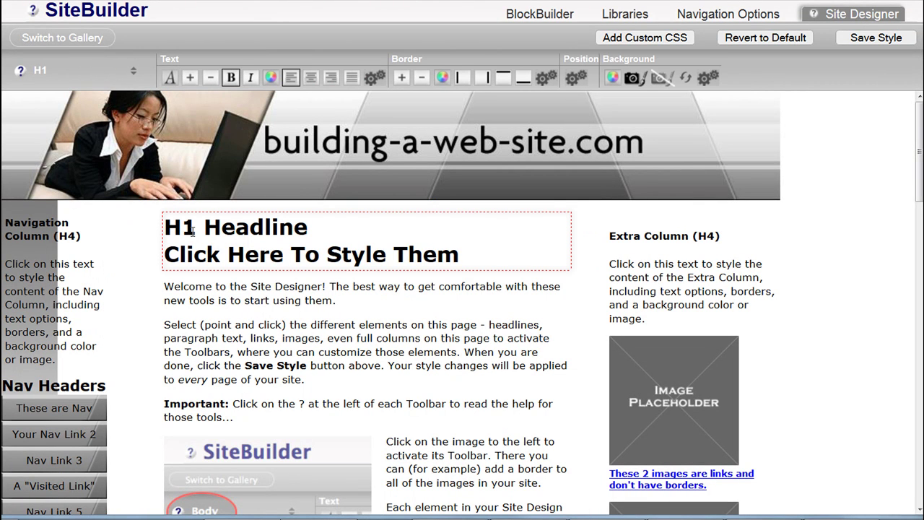
click(62, 287)
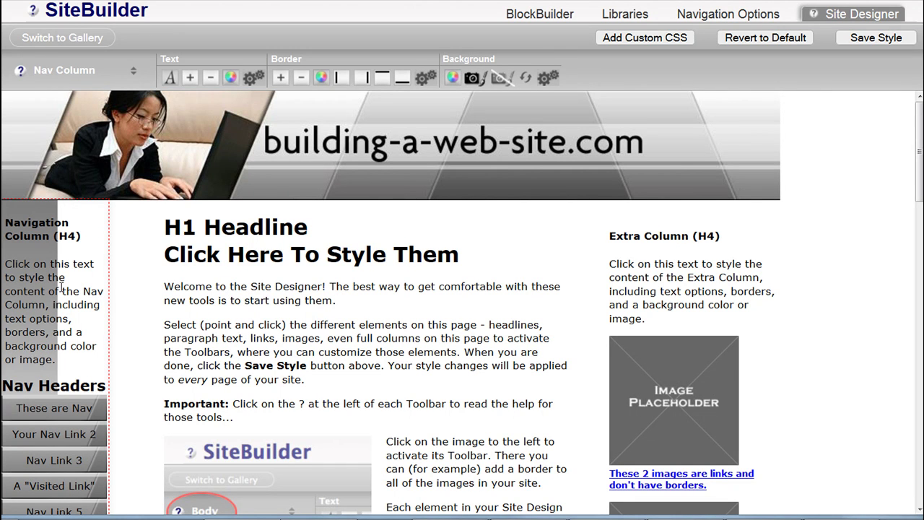
- Select the Page Wrapper element and set its alignment to centered
click(134, 75)
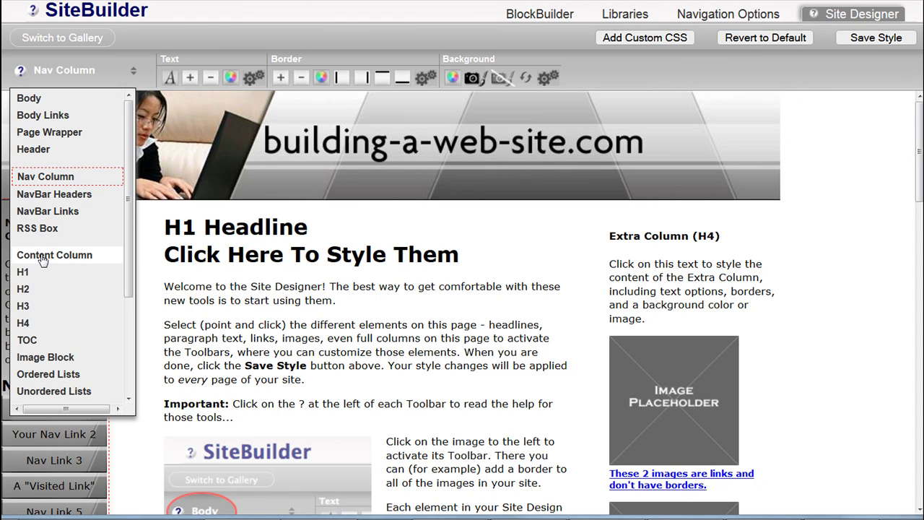
click(62, 135)
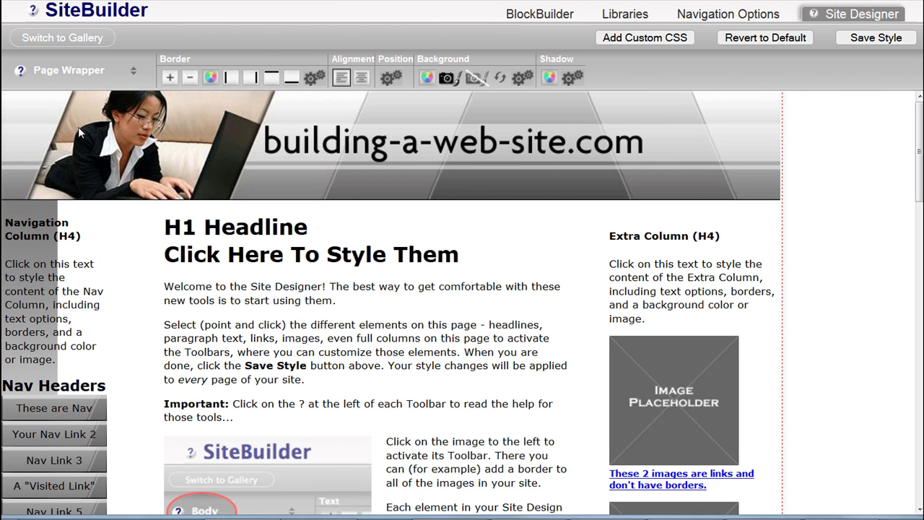
click(361, 78)
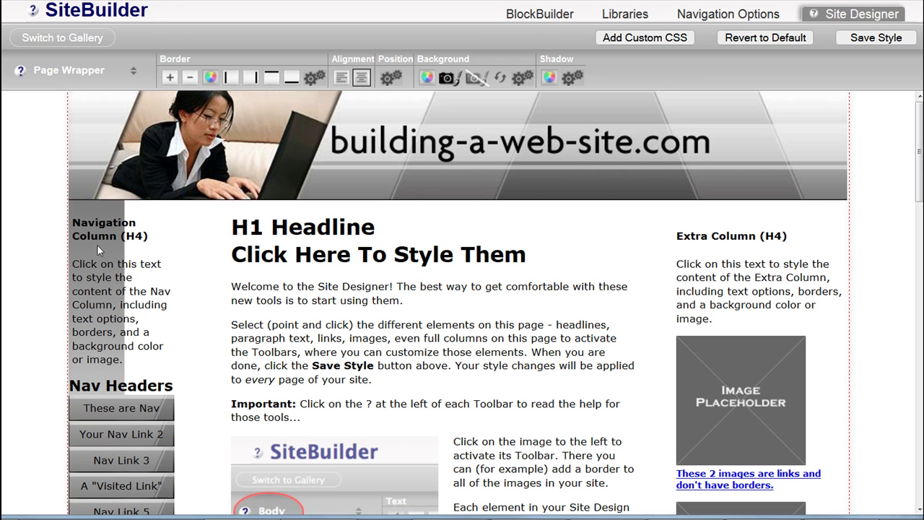
- Remove the background image from the navigation column
click(98, 290)
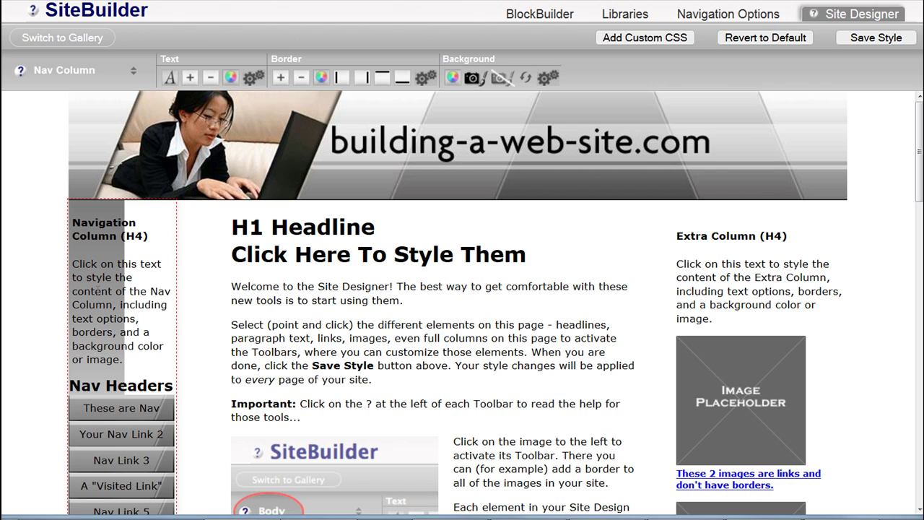
click(498, 81)
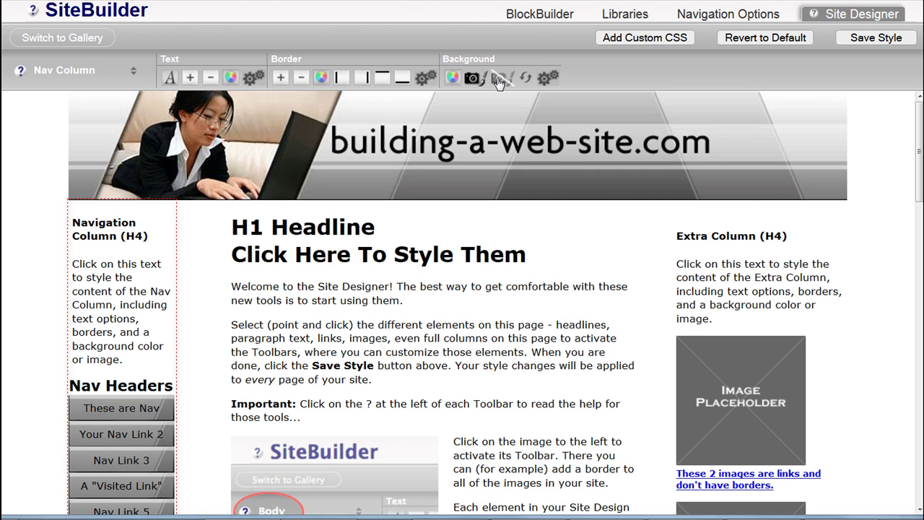
- Set the page body's background color to blue, hex 2234AB
click(31, 188)
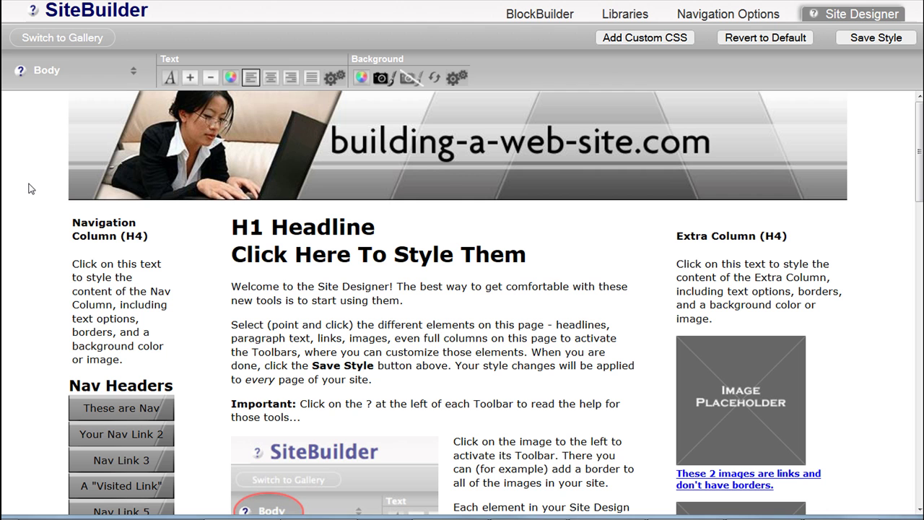
click(360, 80)
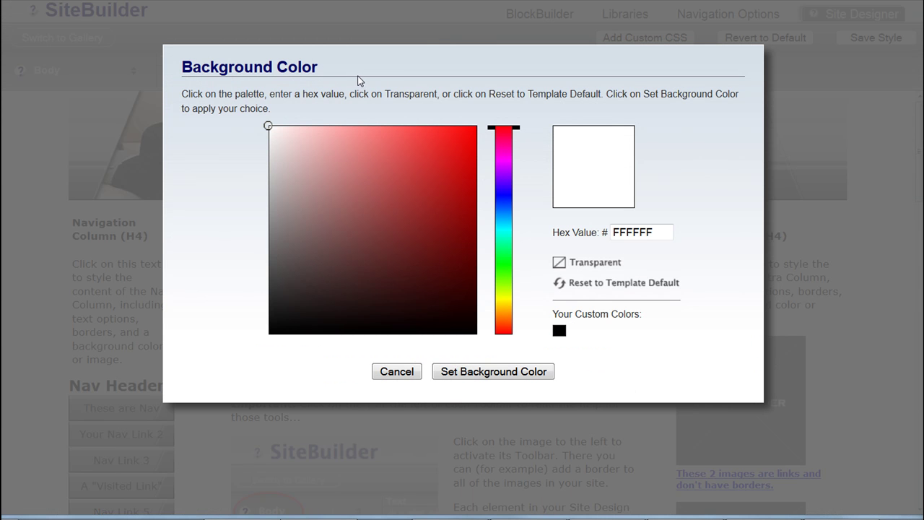
click(503, 203)
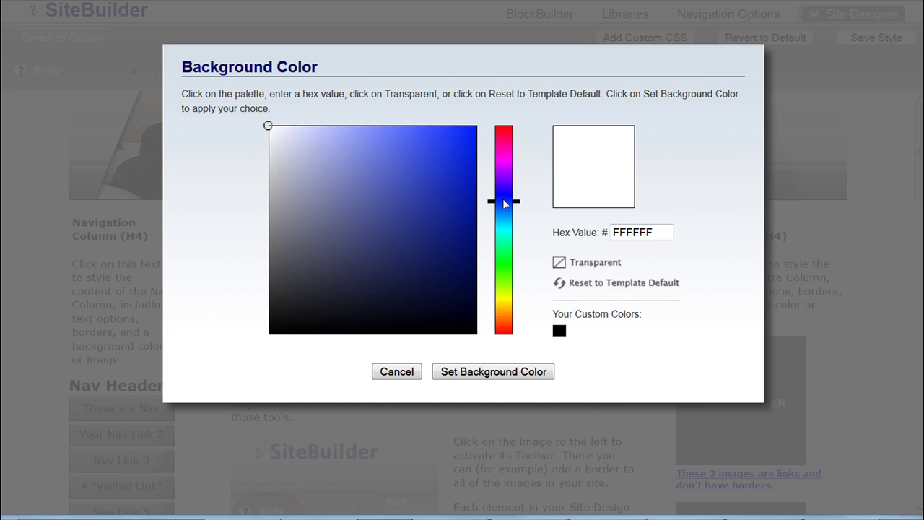
click(436, 195)
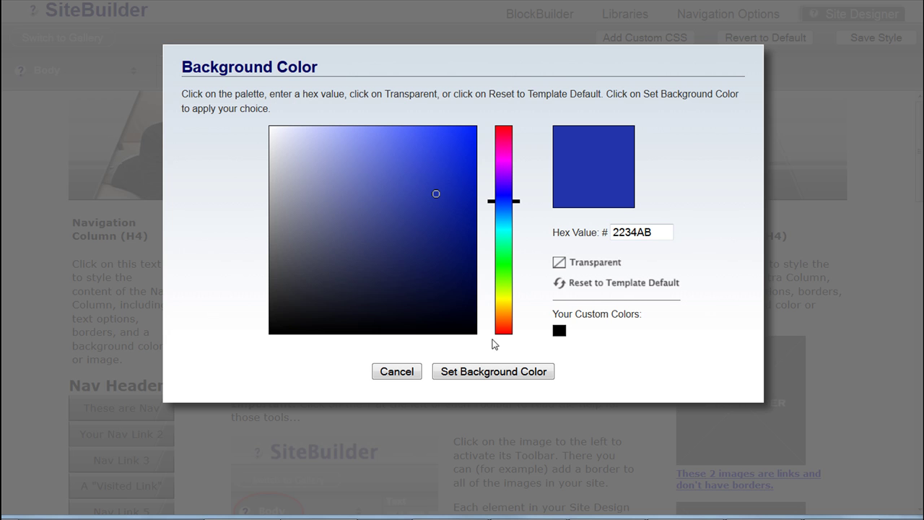
click(482, 372)
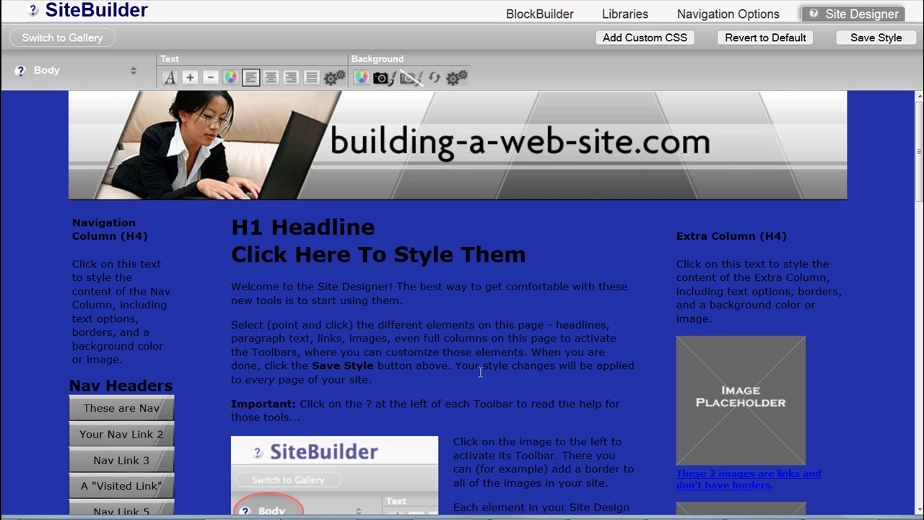
- Set the Page Wrapper's background color to white, hex FFFFFF
click(134, 75)
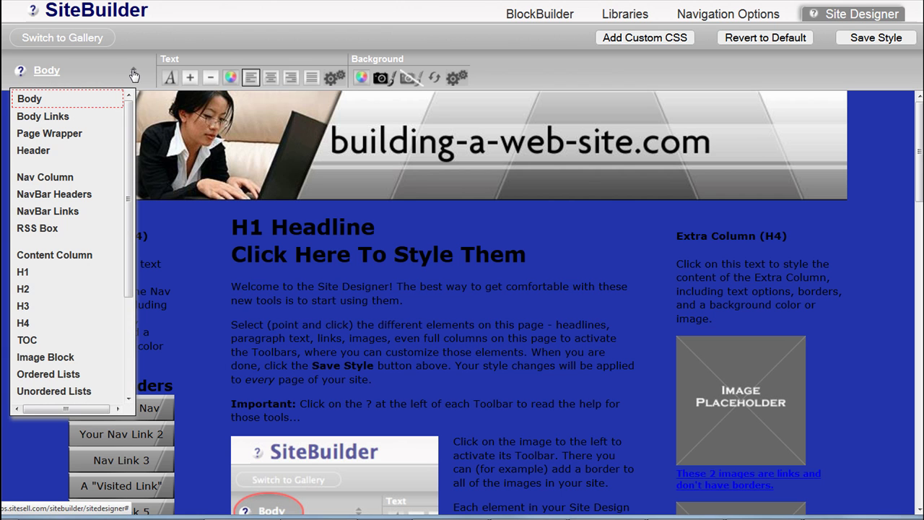
click(58, 131)
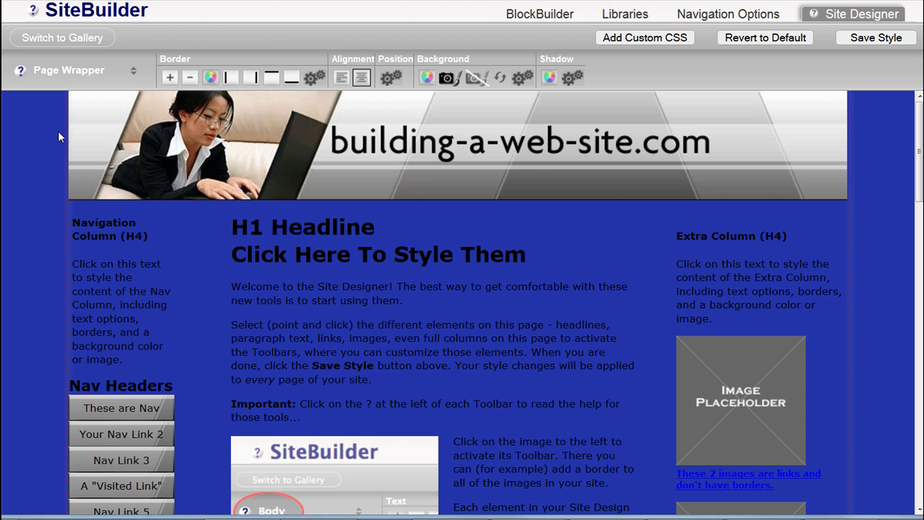
click(427, 78)
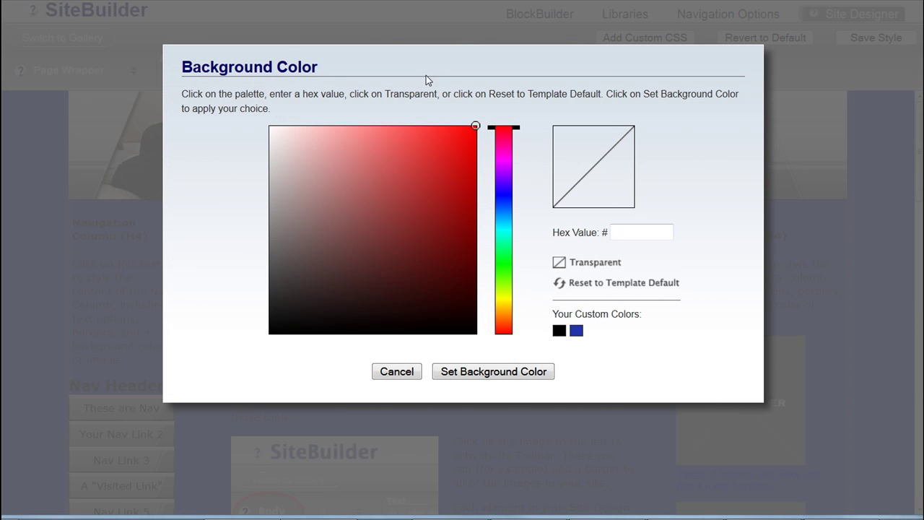
click(271, 129)
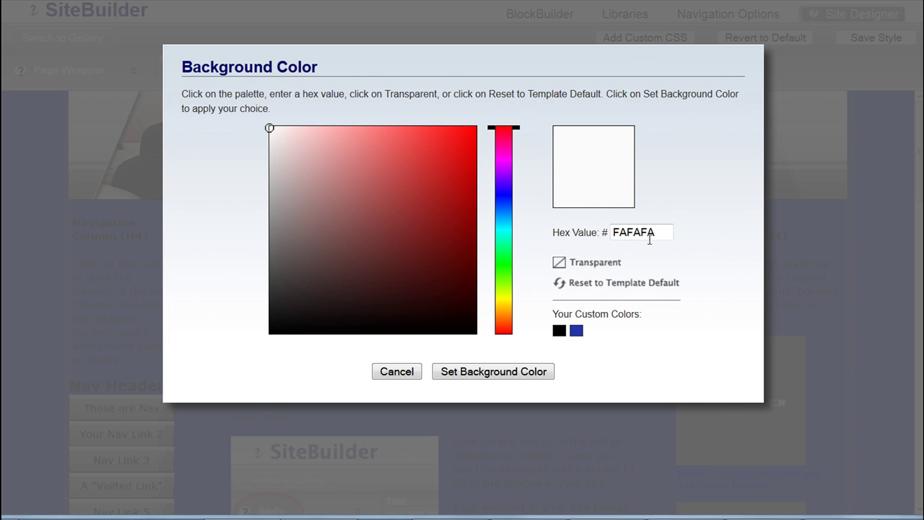
drag(660, 231, 605, 233)
text(FFFFFF)
click(522, 372)
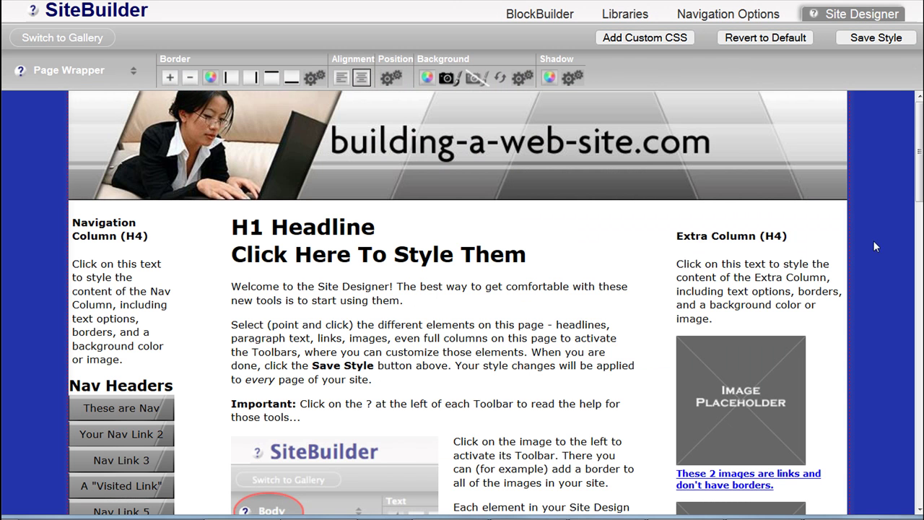
- Set the footer's background color to the saved custom blue, hex 2234AB
drag(920, 178, 920, 506)
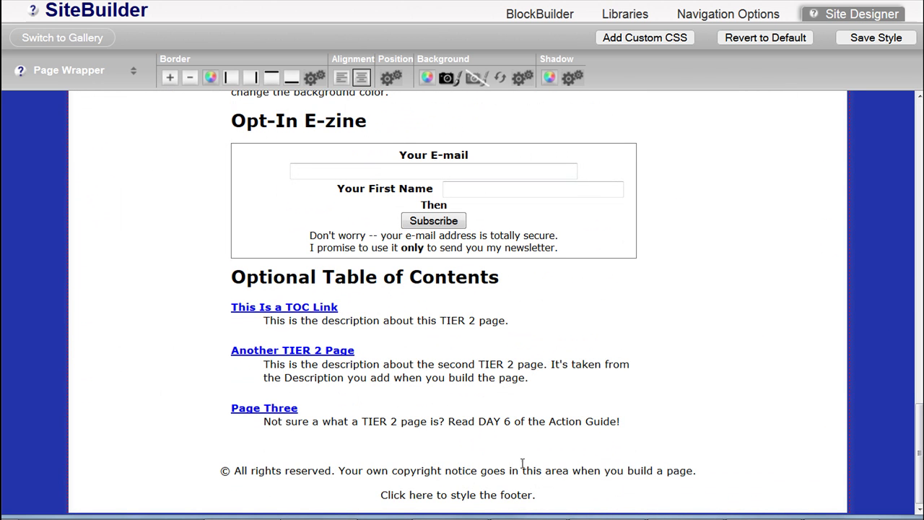
click(281, 498)
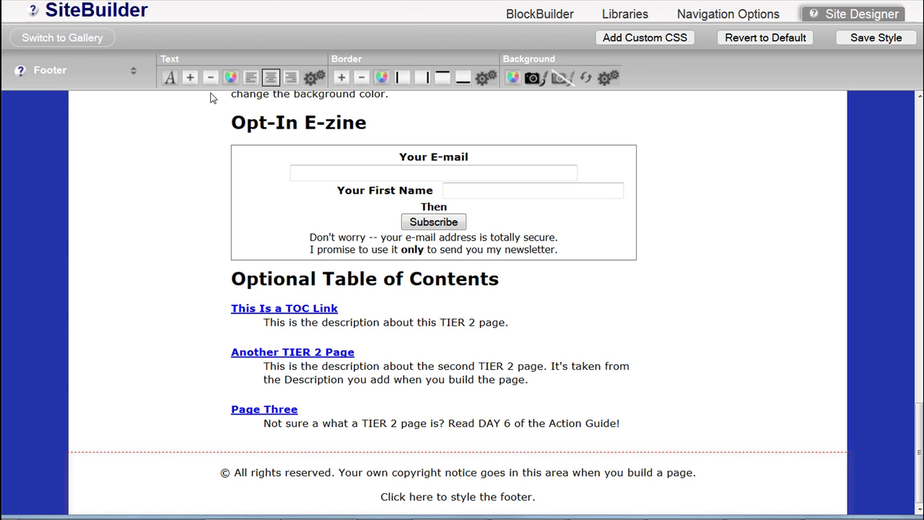
click(512, 76)
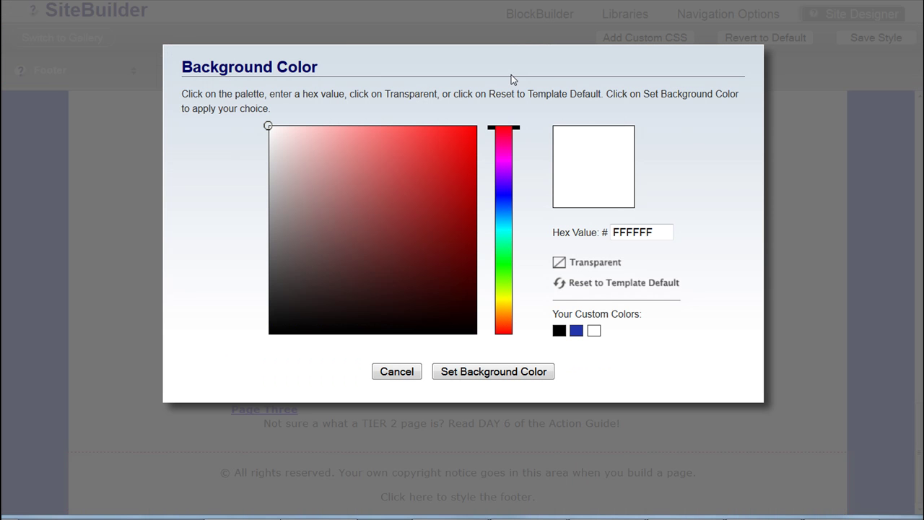
click(577, 332)
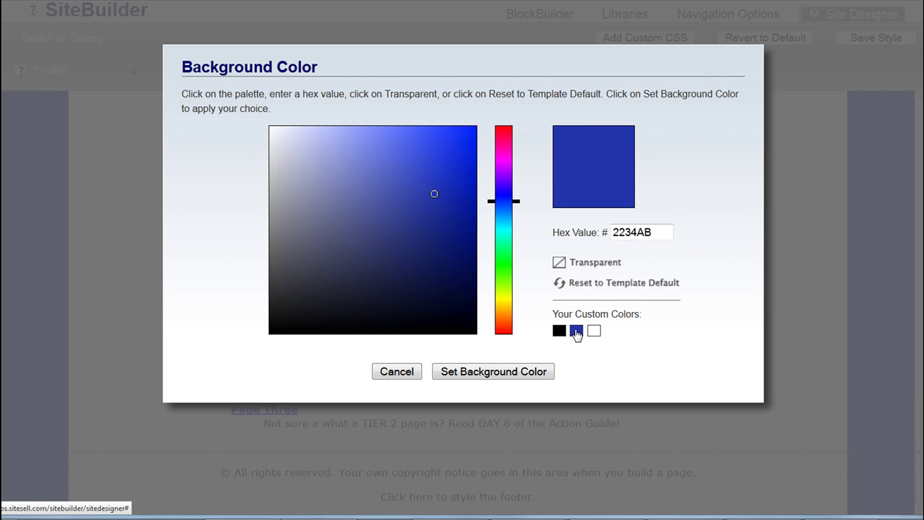
click(494, 373)
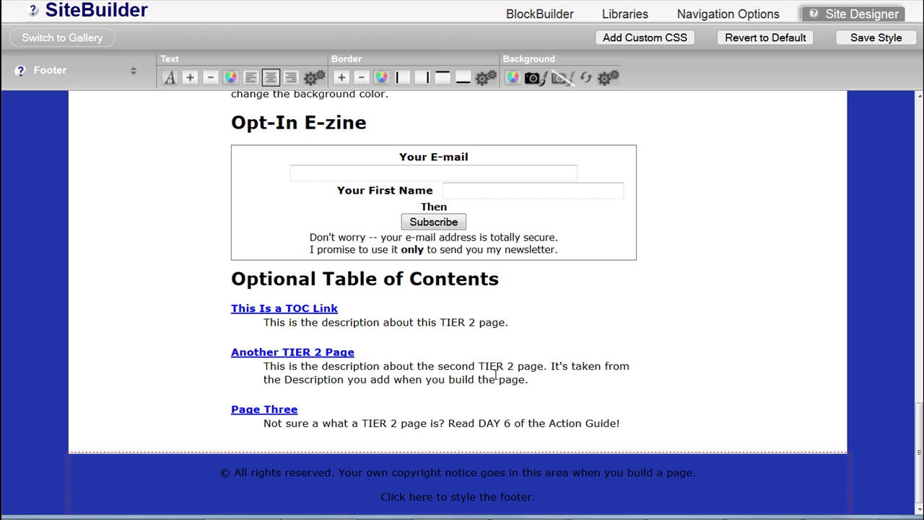
- Set the footer's text color to the saved custom white, hex FFFFFF
click(229, 80)
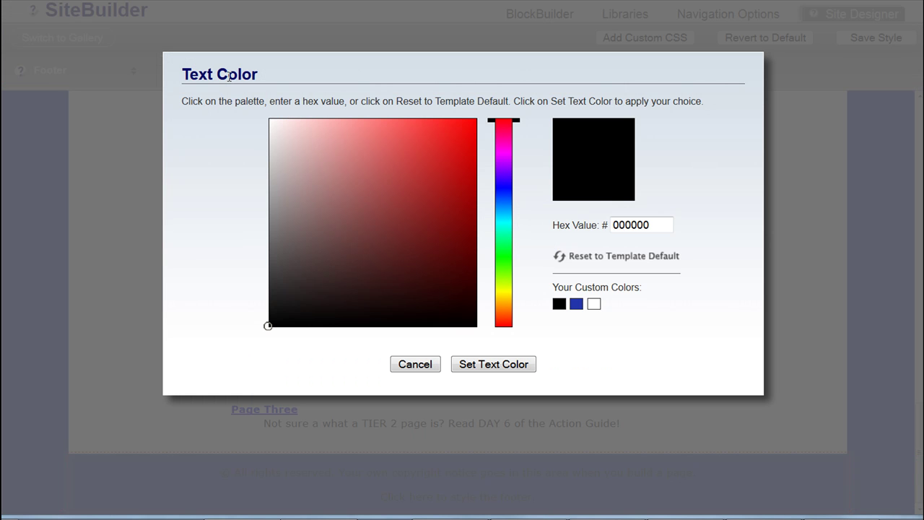
click(594, 307)
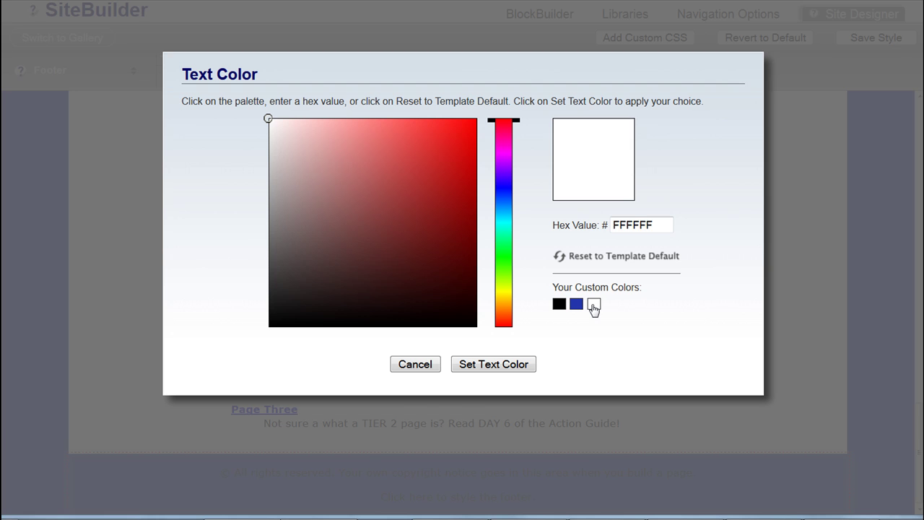
click(496, 365)
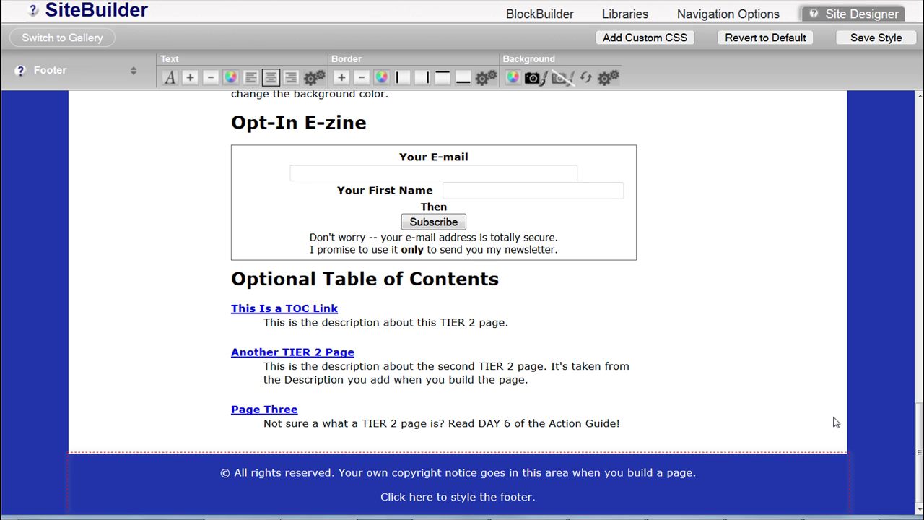
- Open the SiteBuilder help page and read through its sections on BlockBuilder, Libraries, Navigation Options and Site Designer
drag(919, 444, 920, 109)
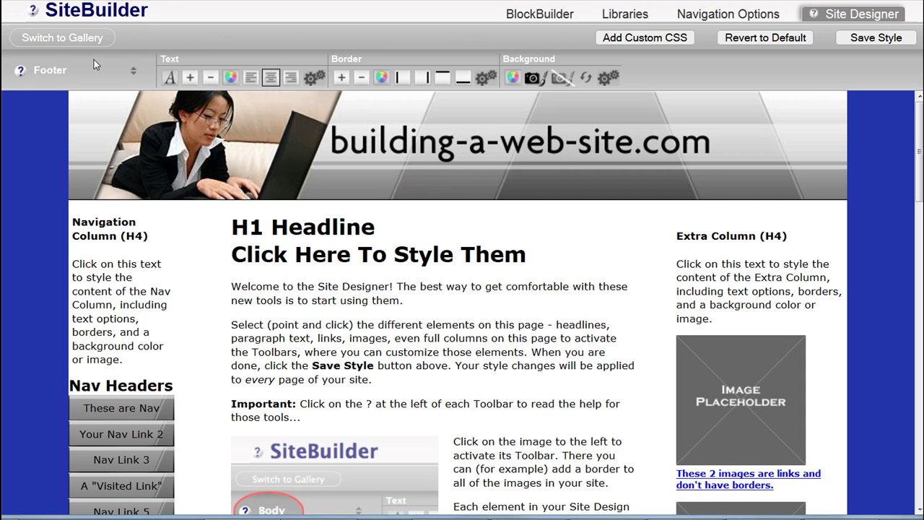
click(34, 13)
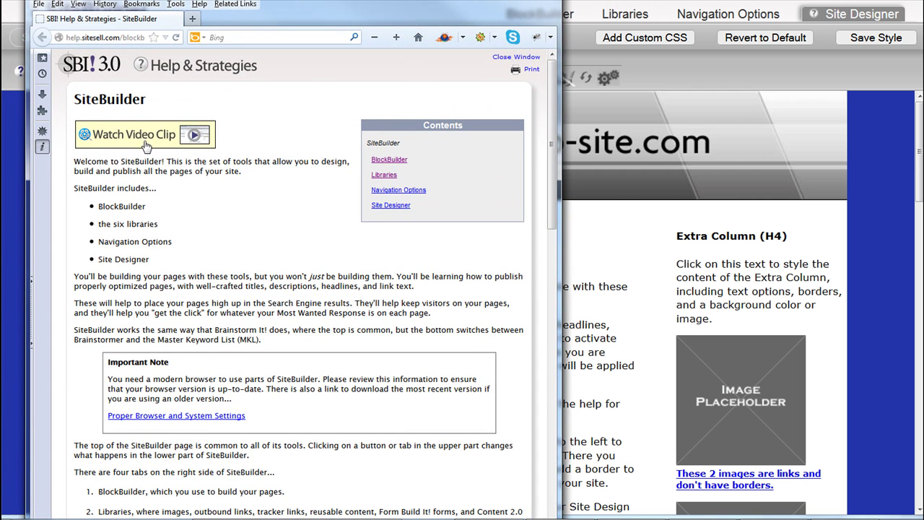
drag(553, 207, 561, 382)
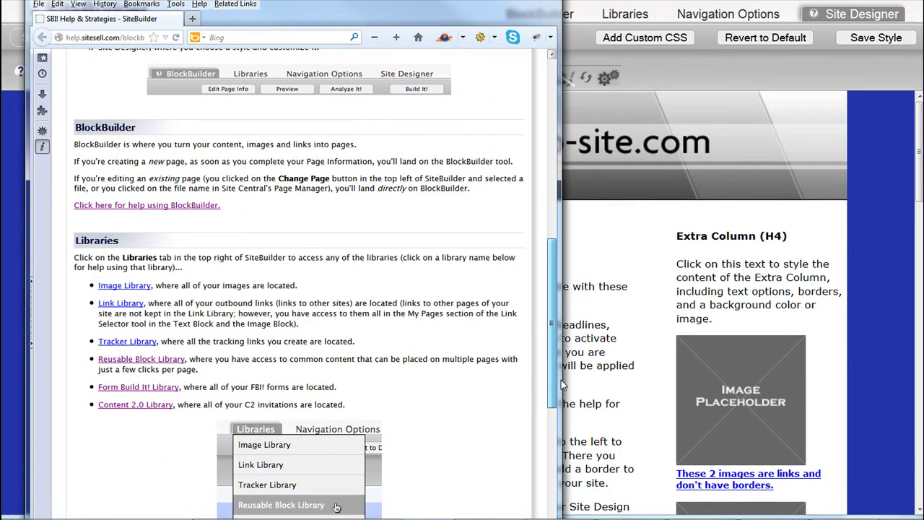
drag(553, 379, 554, 468)
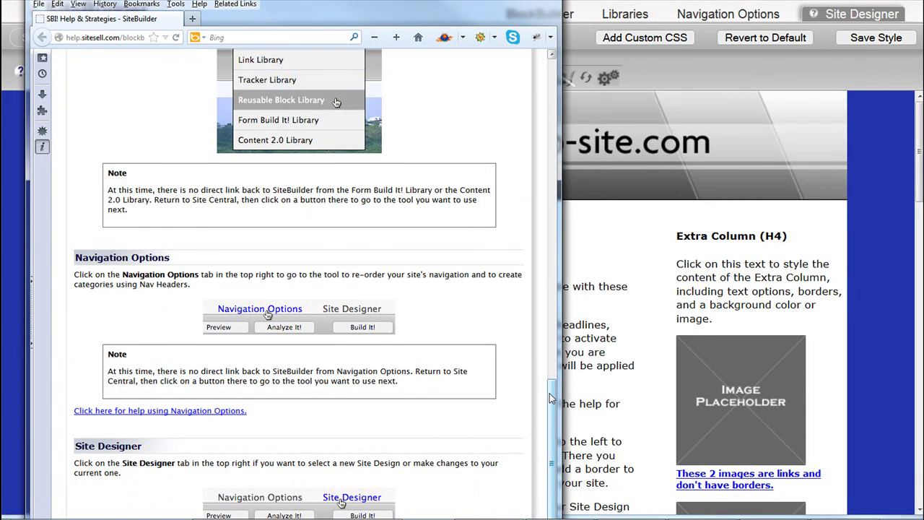
drag(553, 394, 553, 403)
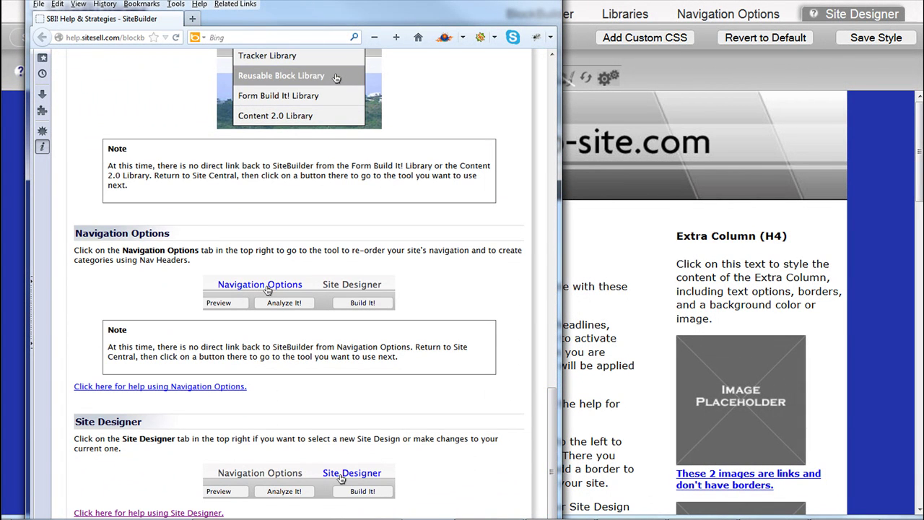
drag(554, 426, 552, 437)
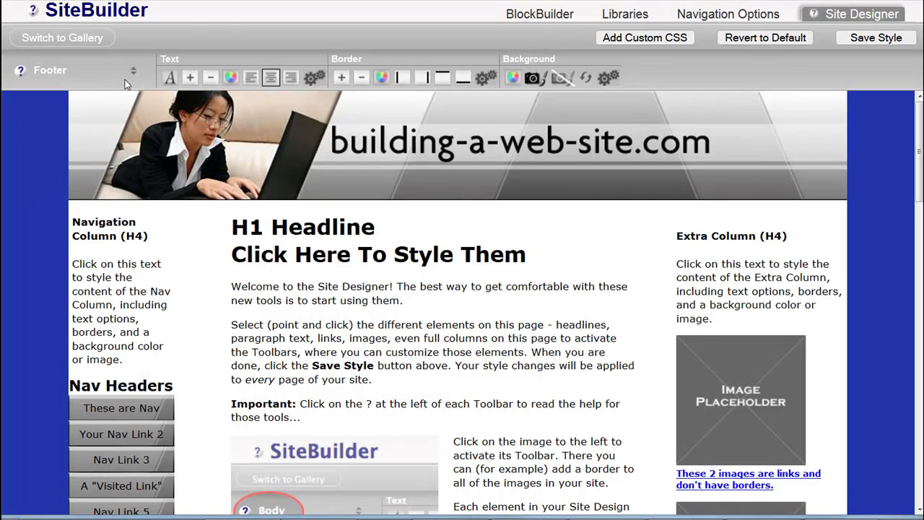
- Select the page body, read through the Styling the Body help page, and close the help window
click(21, 130)
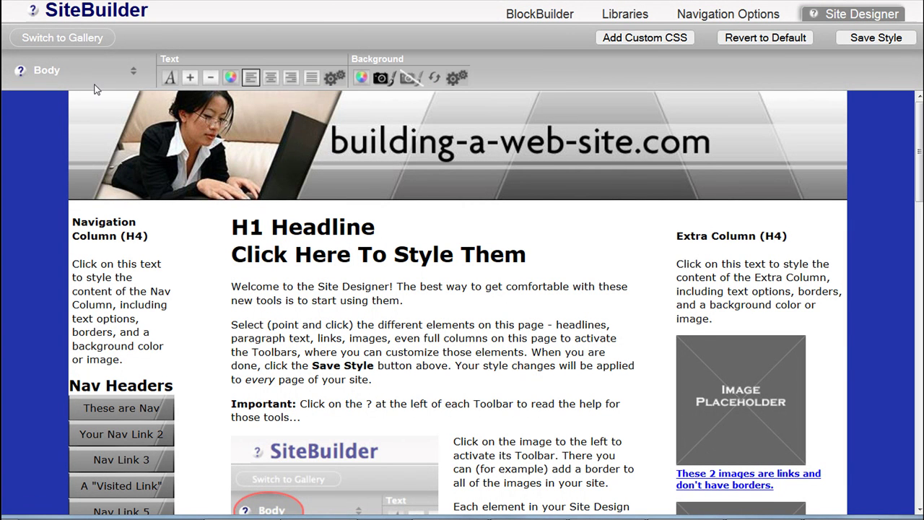
click(20, 73)
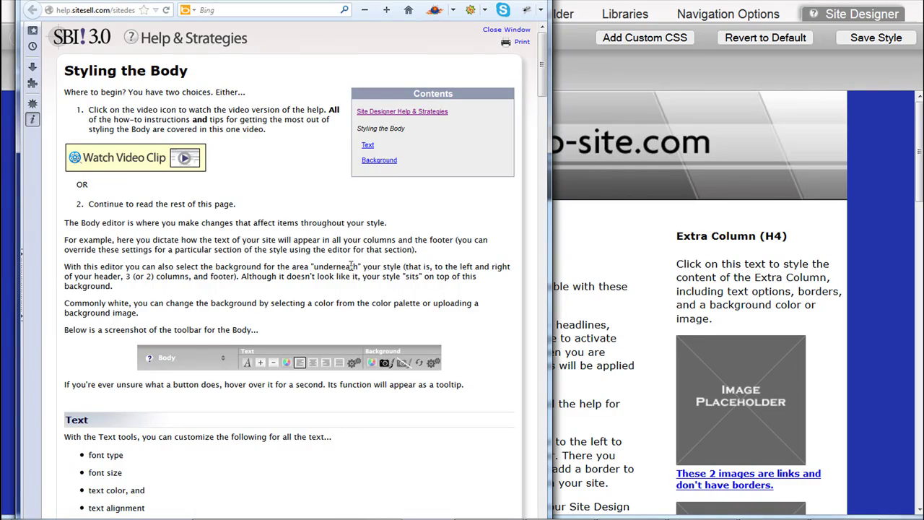
drag(543, 85, 543, 449)
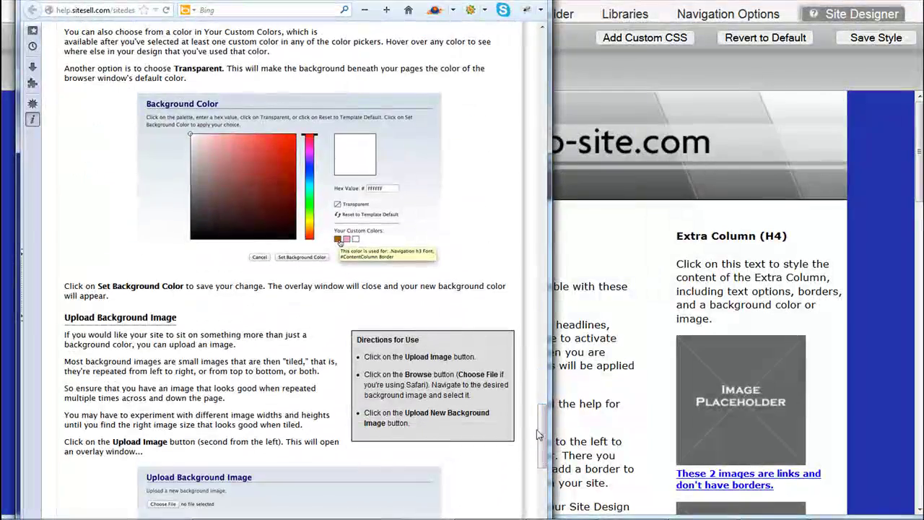
click(528, 2)
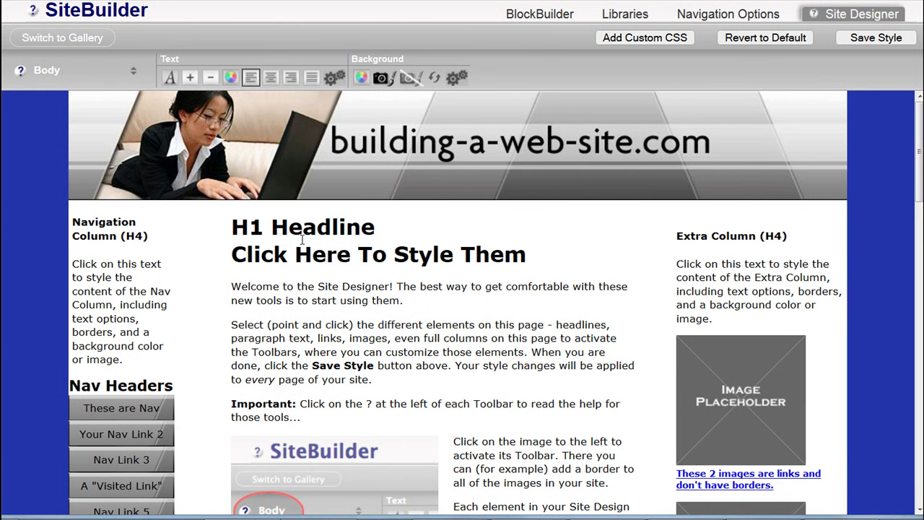
- Change the H1 headline's font to BreeSerif
click(303, 240)
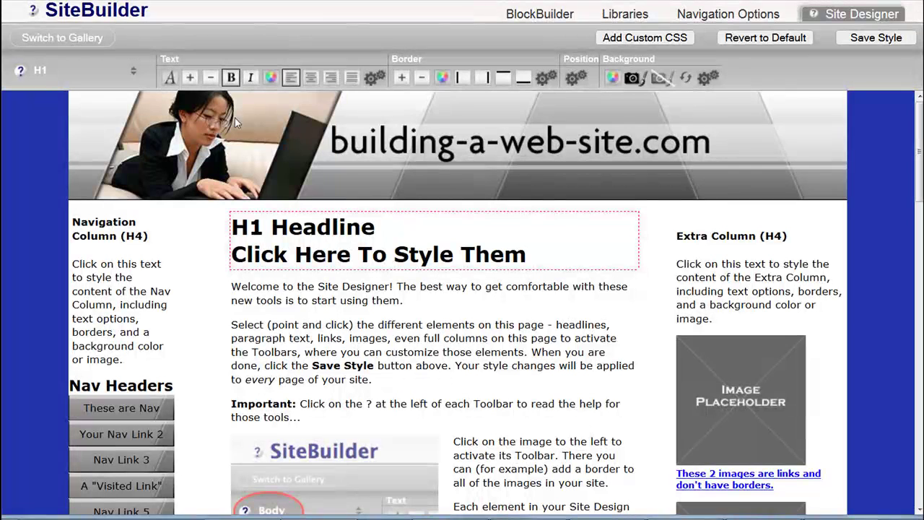
click(169, 78)
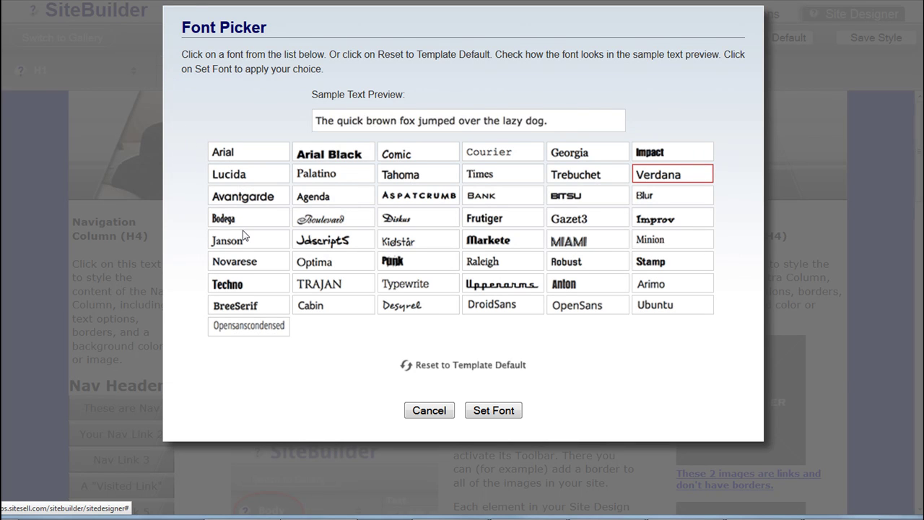
click(236, 307)
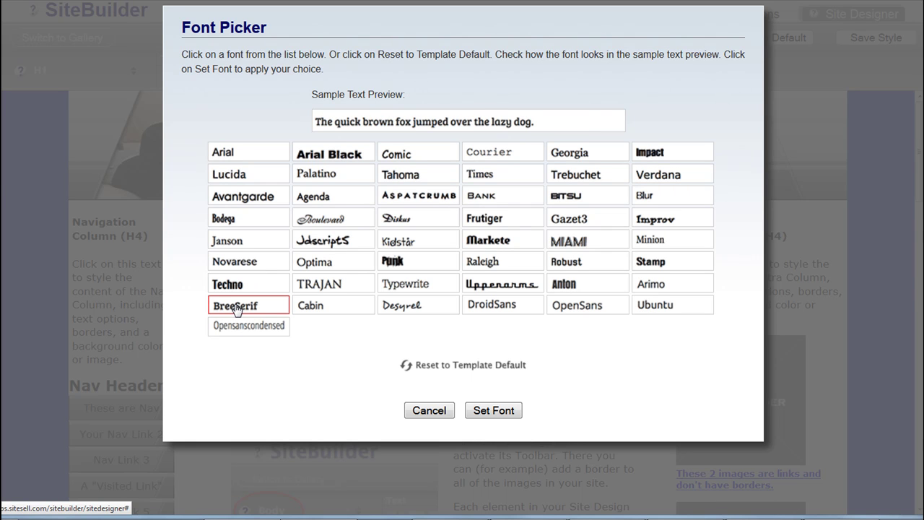
click(485, 410)
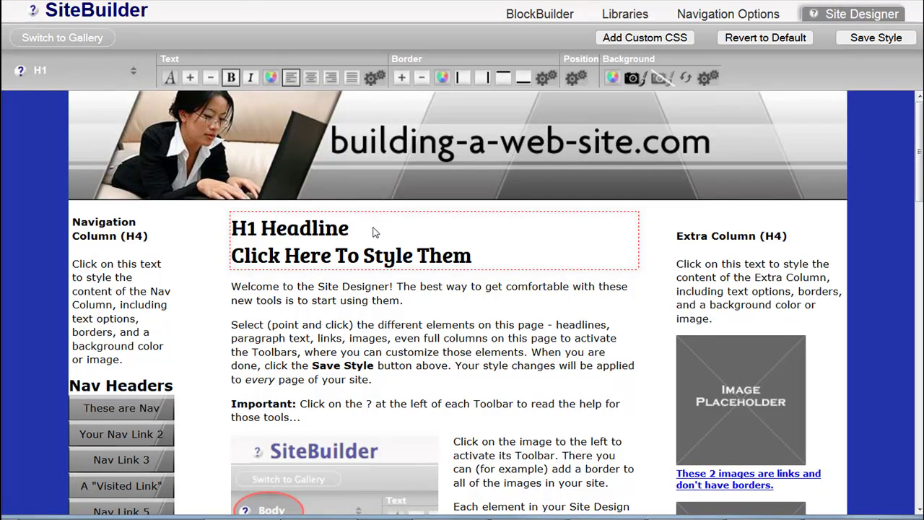
- Set the H1 headline's text color to red, hex C73030, and enlarge its font size by two increments
click(271, 78)
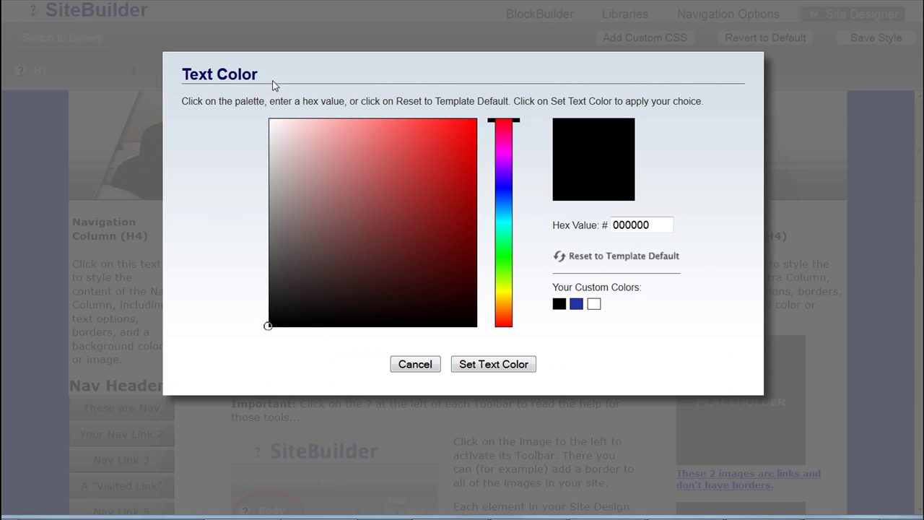
click(426, 162)
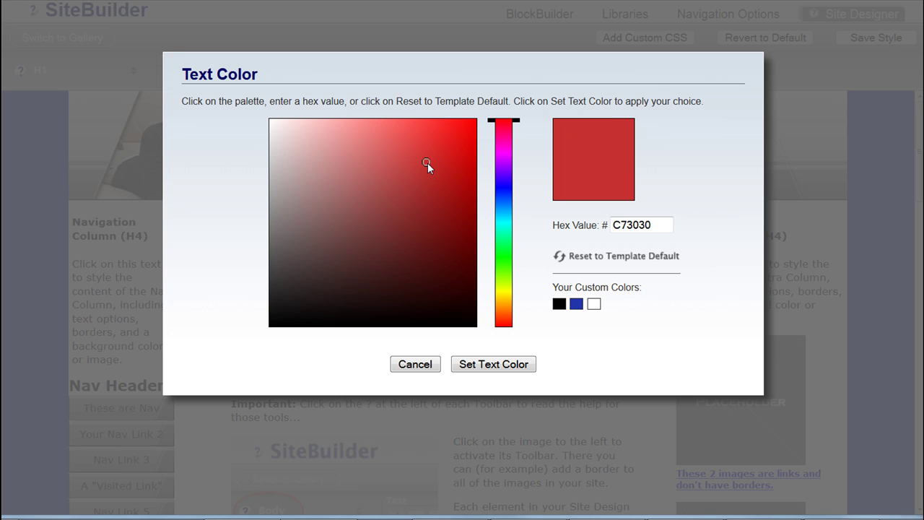
click(498, 363)
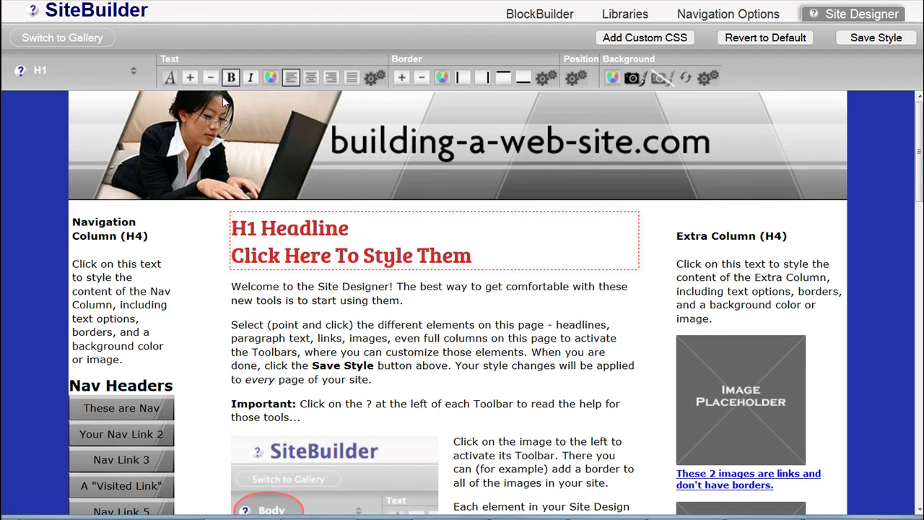
click(190, 79)
click(190, 79)
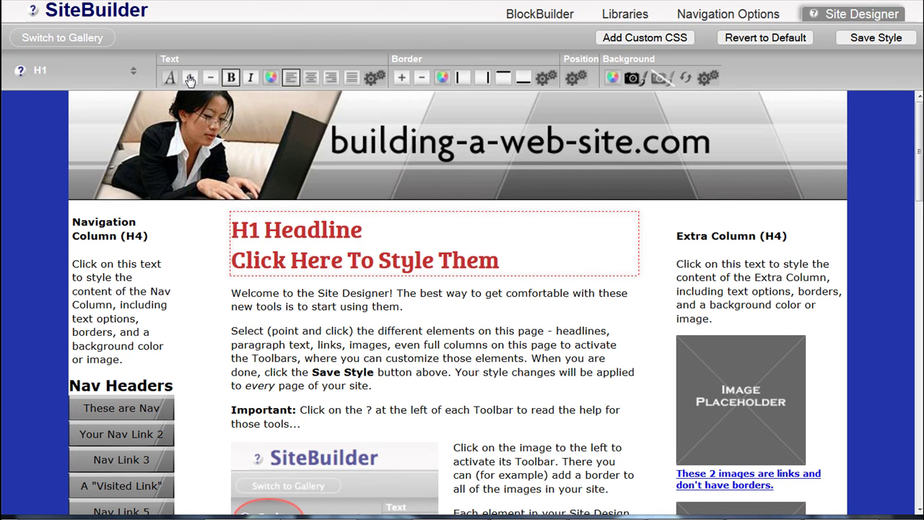
- Widen the H1 headline's letter spacing and reduce it back to the original spacing
click(374, 78)
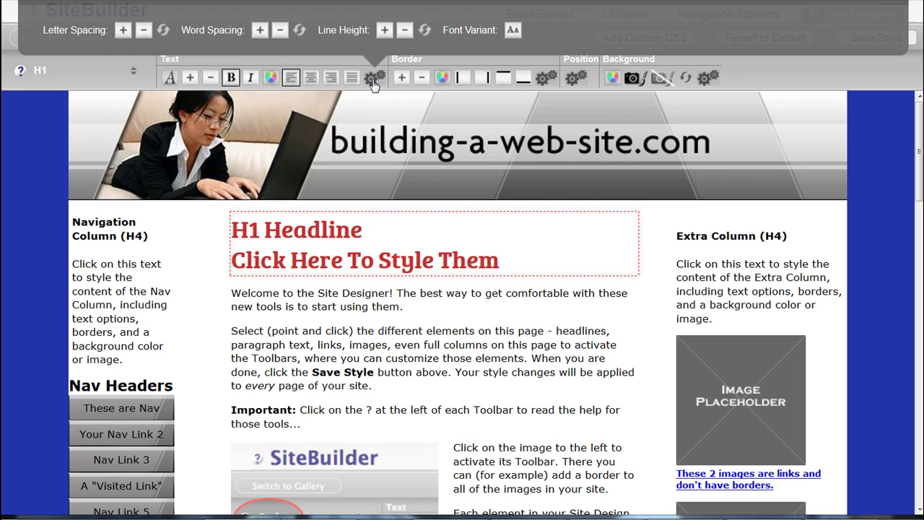
click(121, 31)
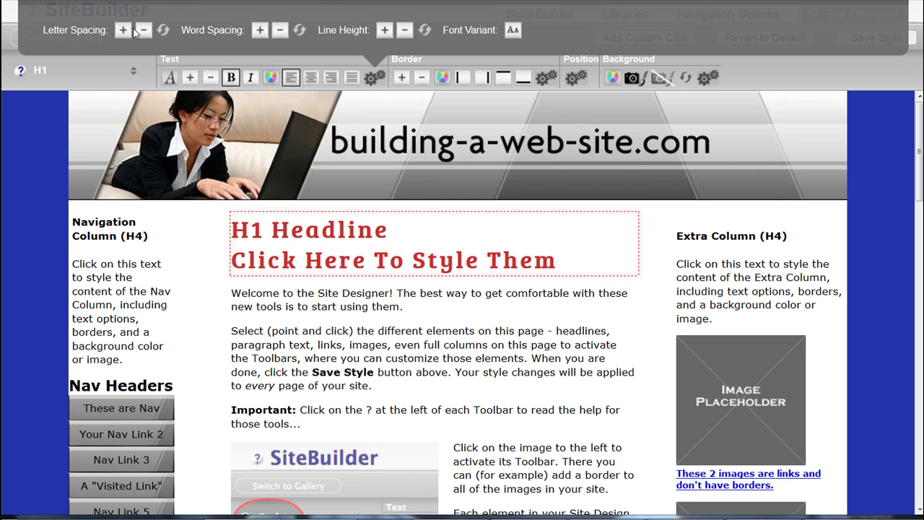
click(142, 31)
click(142, 31)
click(142, 31)
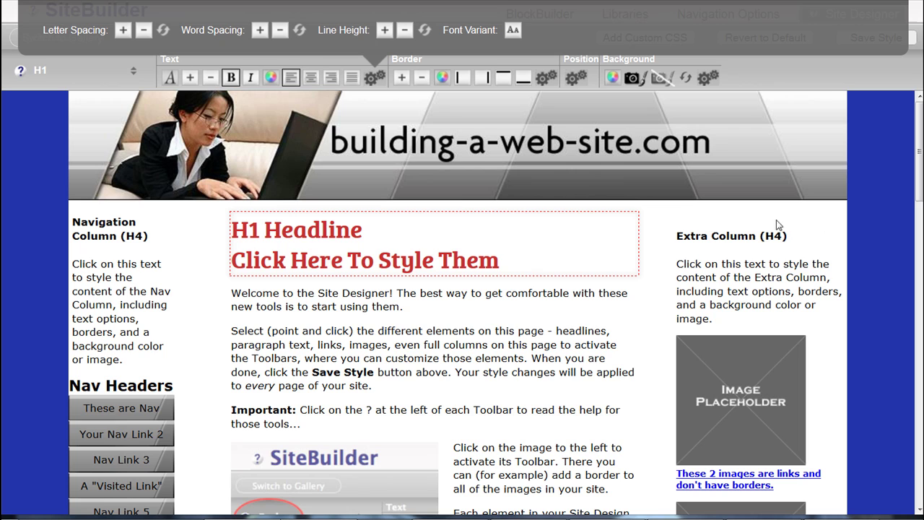
- Increase the top padding of the H2 headline slightly
drag(920, 186, 920, 322)
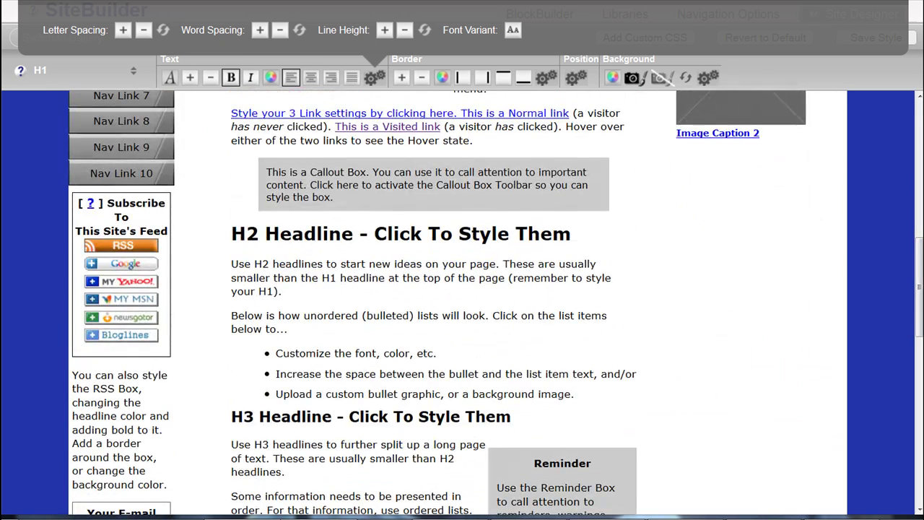
click(285, 230)
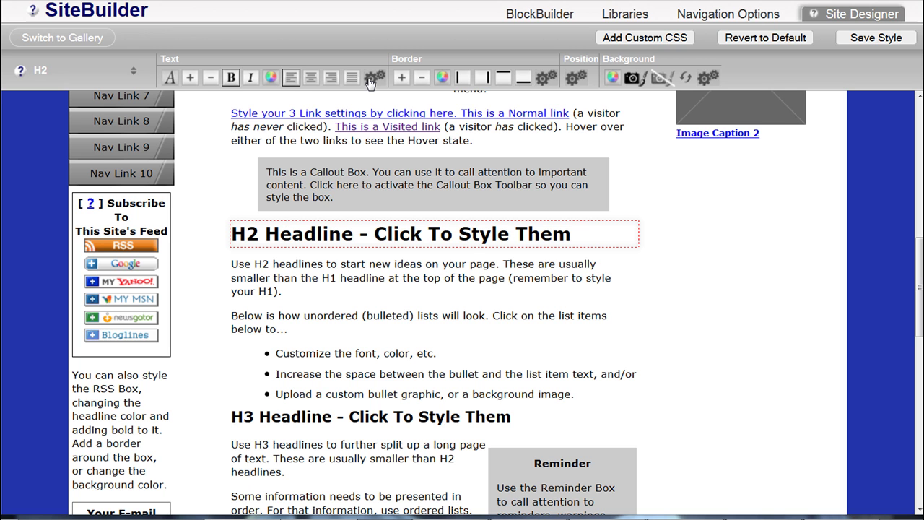
click(574, 77)
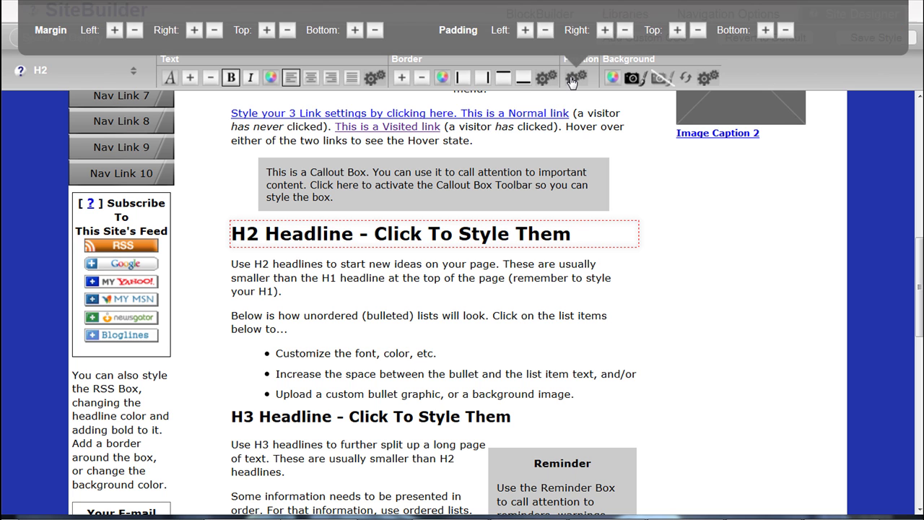
click(677, 30)
click(677, 31)
click(677, 30)
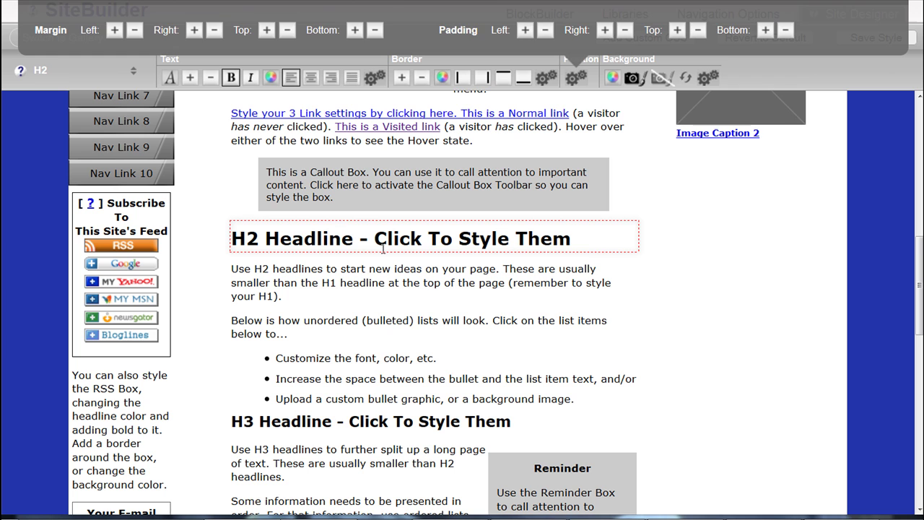
- Add a left border to the content column and thicken it by several increments
click(246, 185)
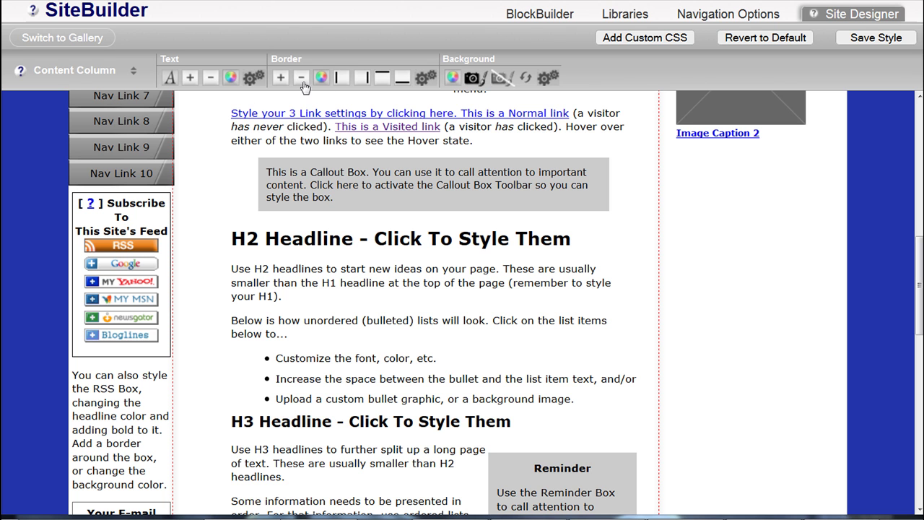
click(340, 78)
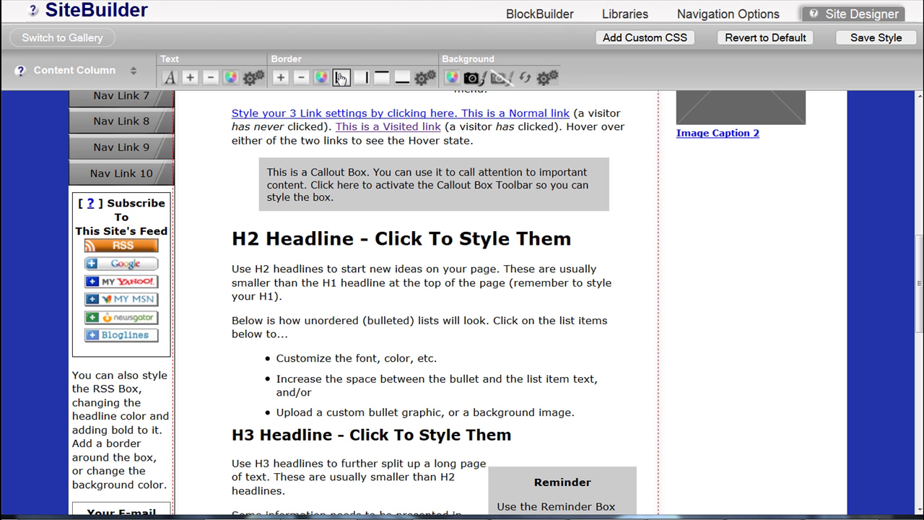
click(280, 78)
click(280, 78)
click(280, 78)
click(280, 78)
click(279, 78)
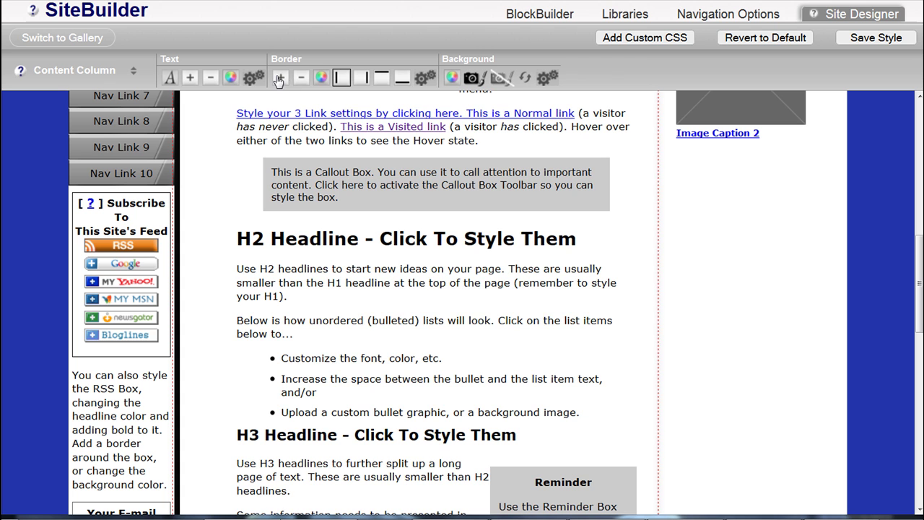
- Set the content column's border color to light gray, hex C7C5C5
click(322, 77)
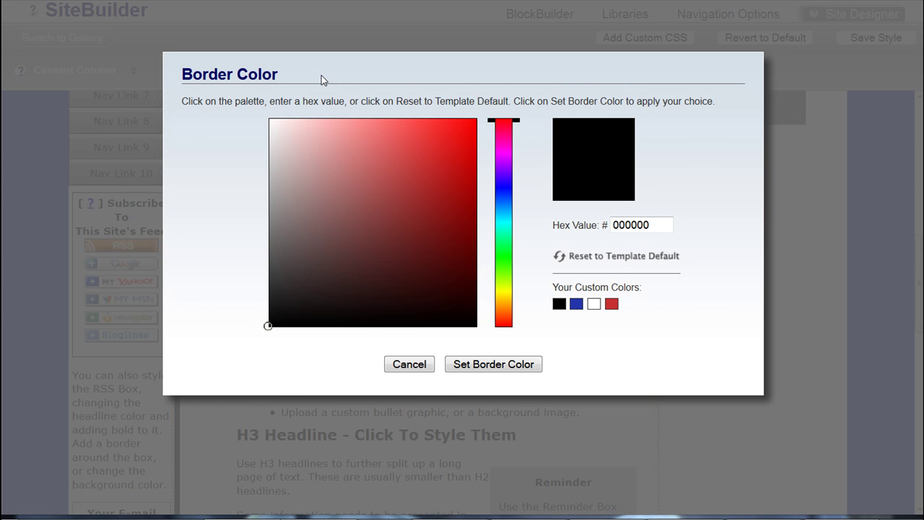
click(271, 165)
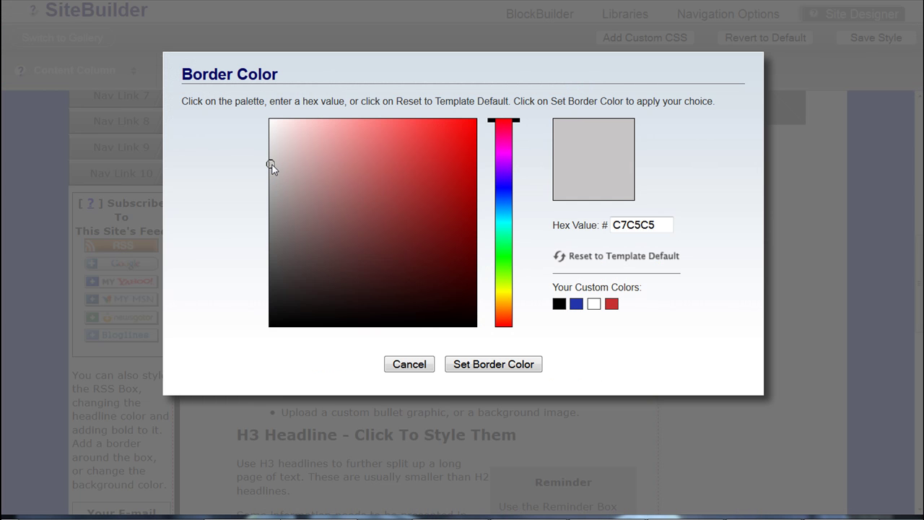
click(486, 365)
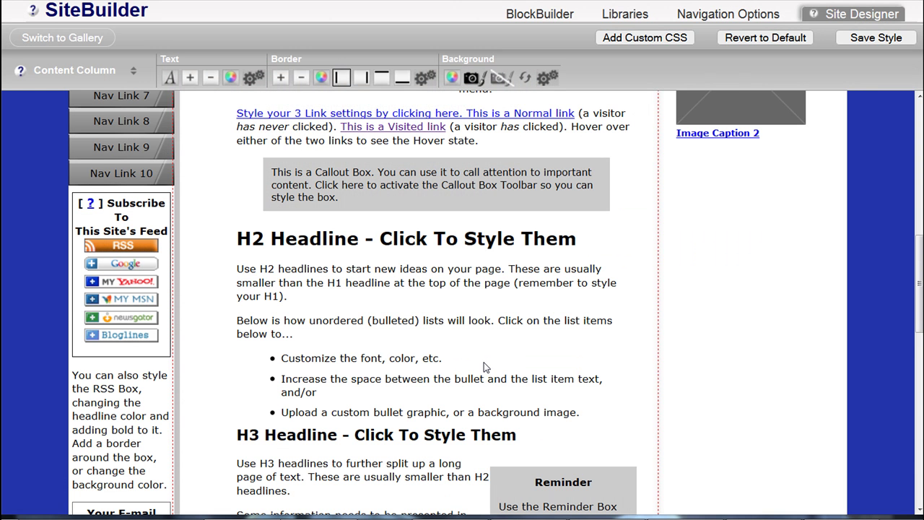
- Add borders to all four sides of the page wrapper
click(133, 70)
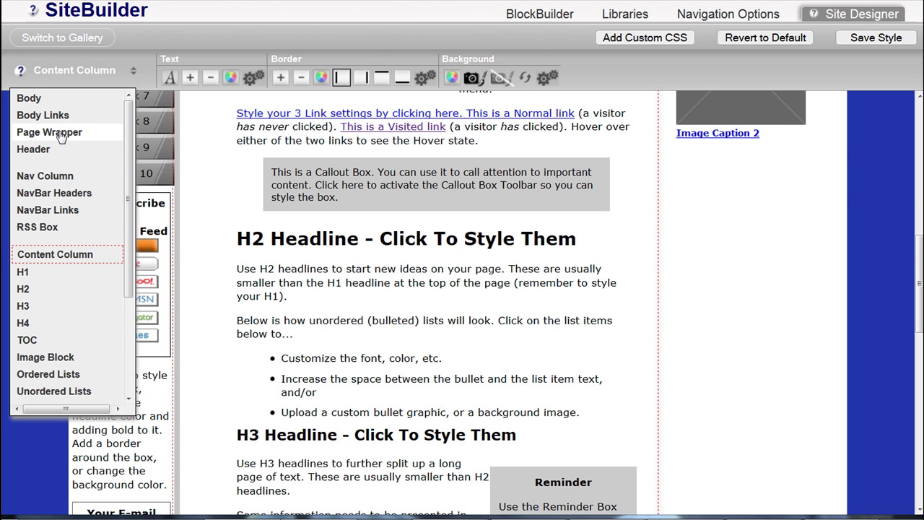
click(59, 132)
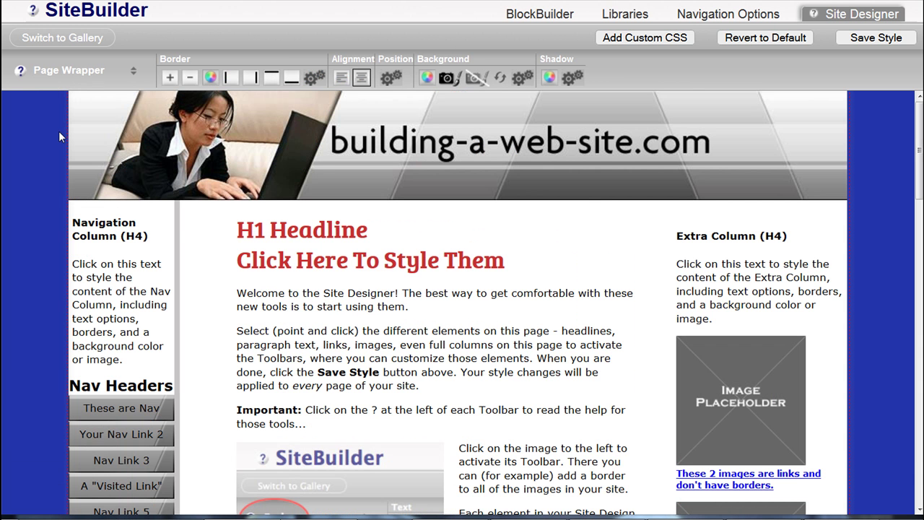
click(230, 78)
click(254, 78)
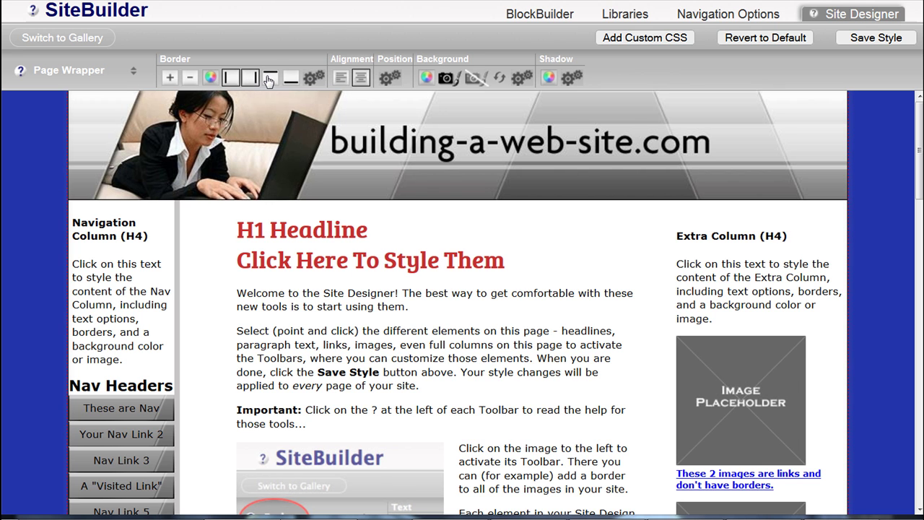
click(270, 78)
click(290, 78)
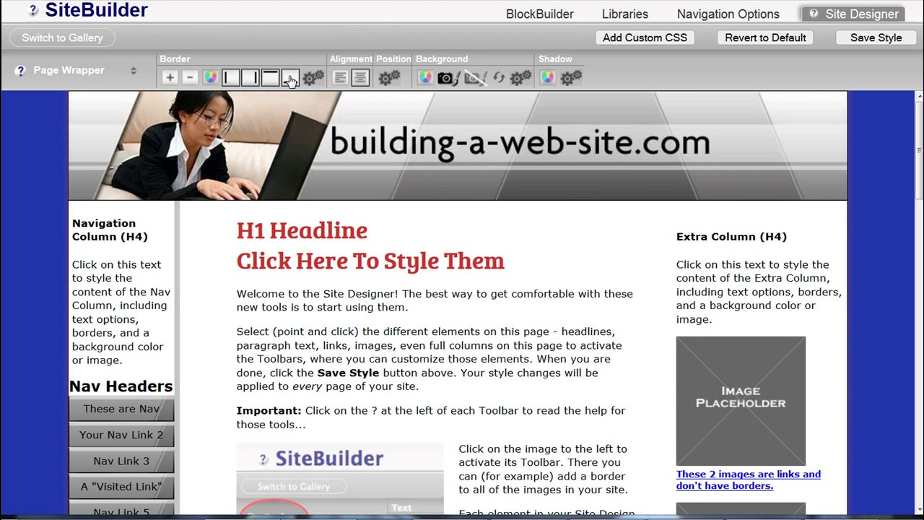
- Set the page wrapper's border color to yellow, hex FFFB00, and thicken the border by several increments
click(210, 78)
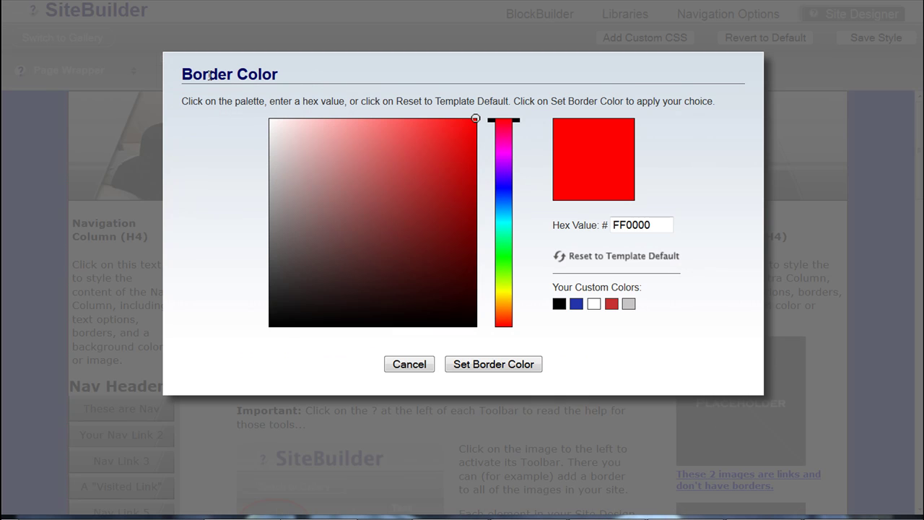
click(502, 293)
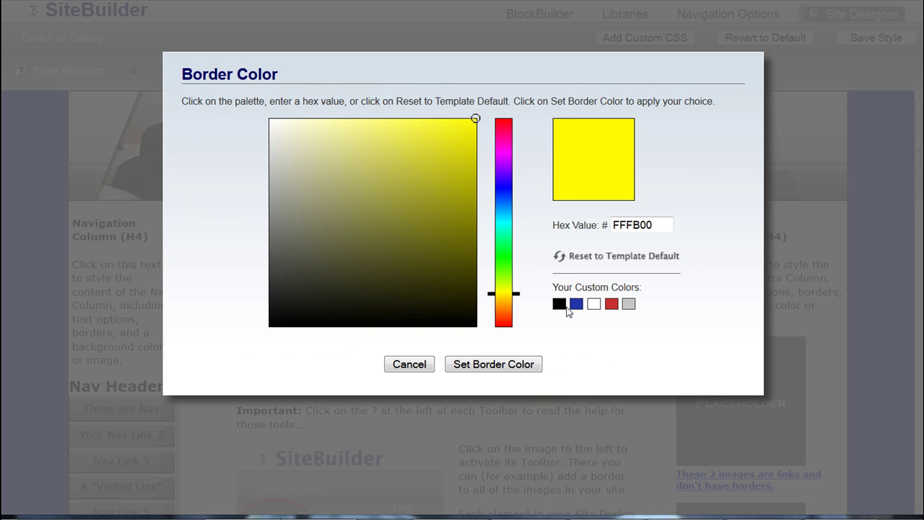
click(518, 366)
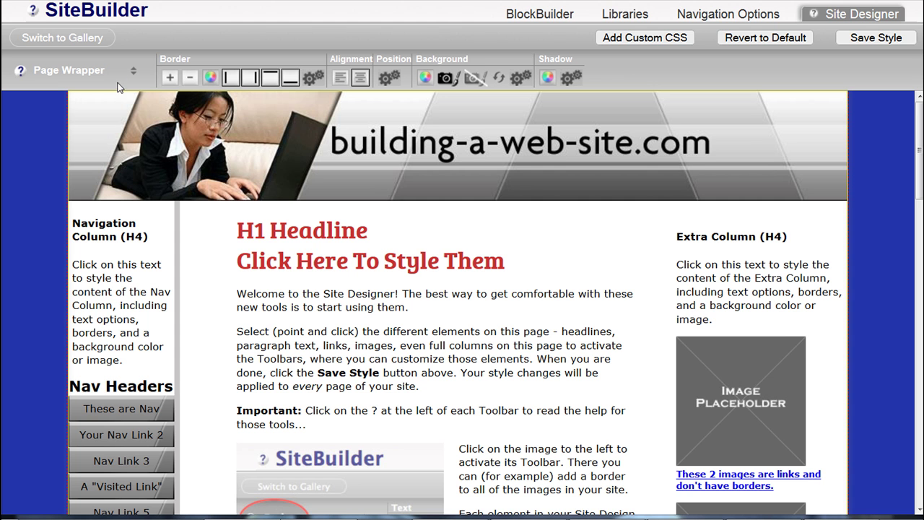
click(170, 78)
click(170, 78)
click(170, 78)
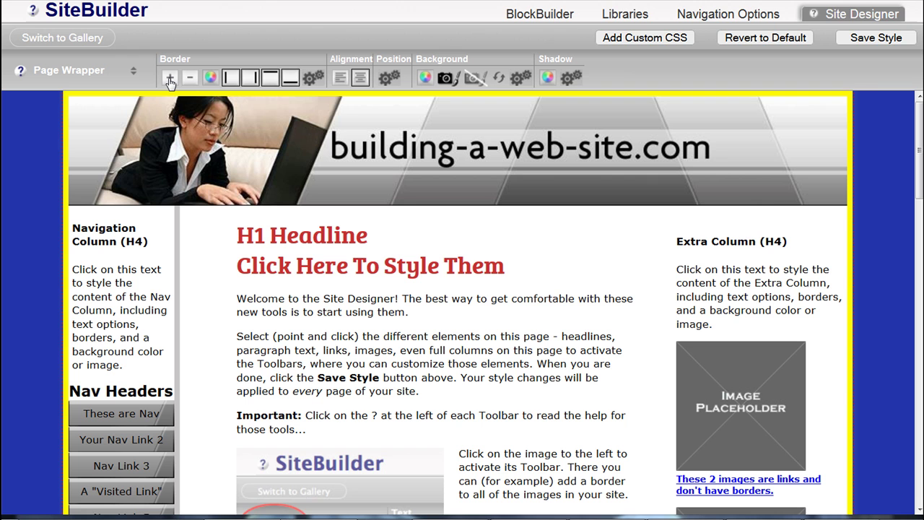
- Round all four corners of the page wrapper's border and increase the corner radius by several increments
click(313, 77)
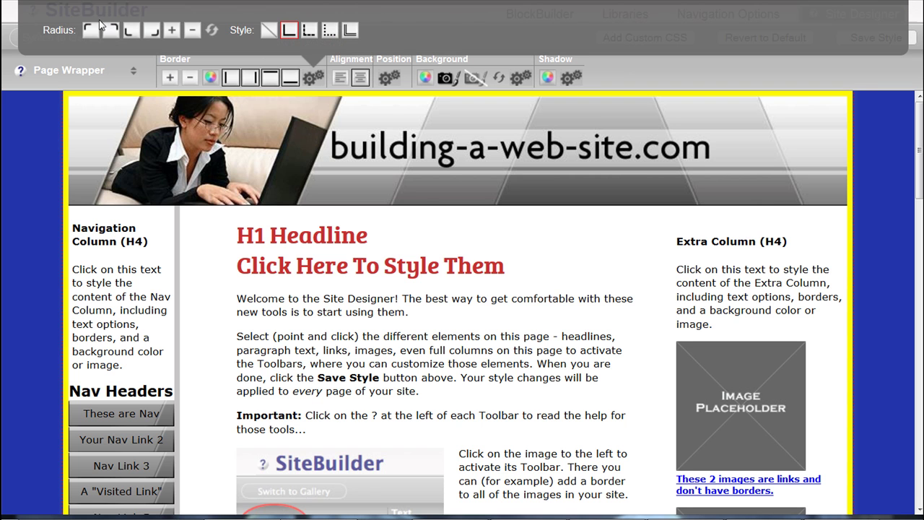
click(89, 30)
click(110, 30)
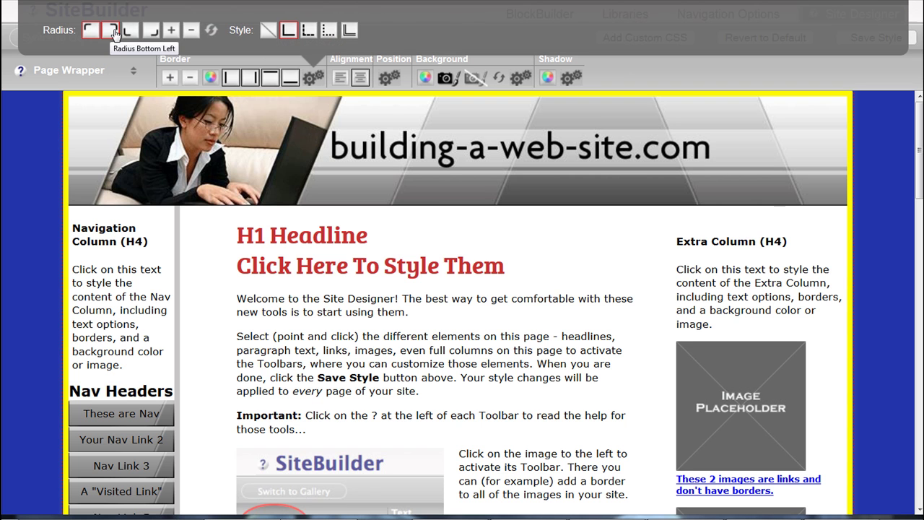
click(130, 31)
click(150, 32)
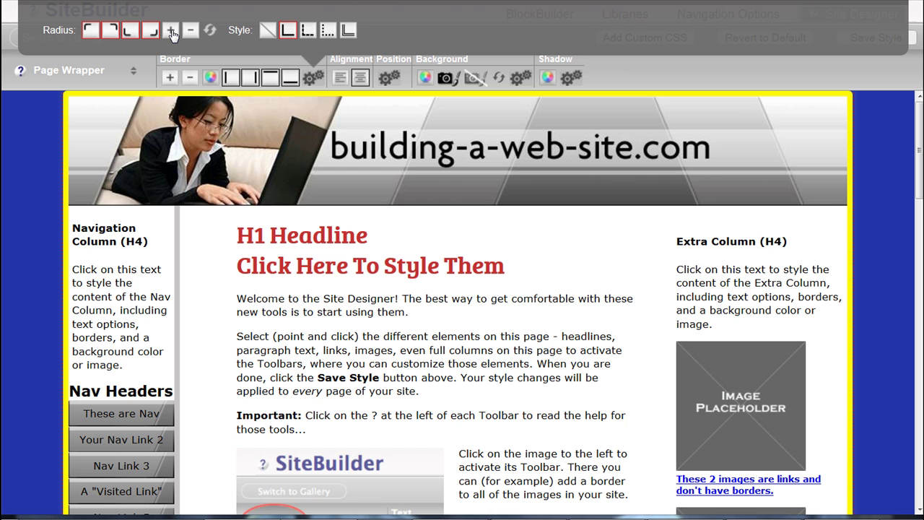
click(172, 32)
click(172, 31)
click(171, 31)
click(172, 32)
click(172, 32)
click(217, 247)
- Set the callout box's background color to light lavender, hex DDD8ED
scroll(361, 279, down, 7)
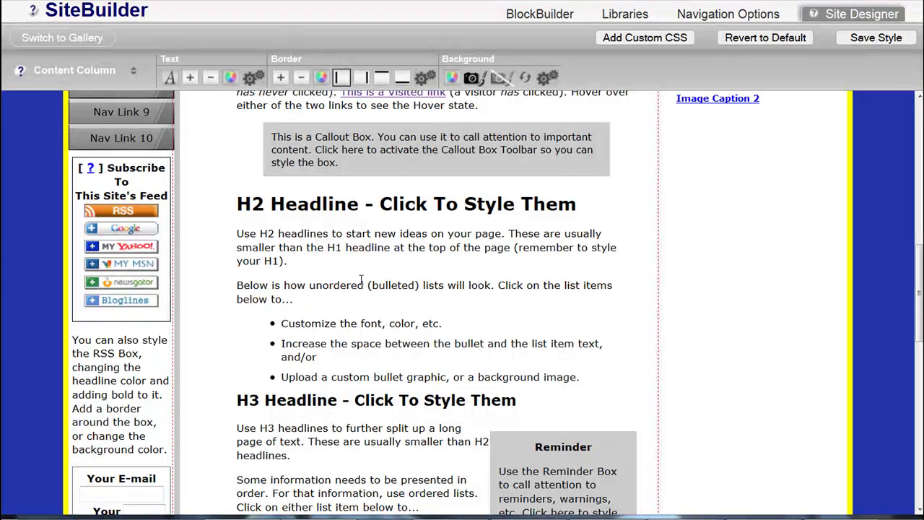
click(387, 163)
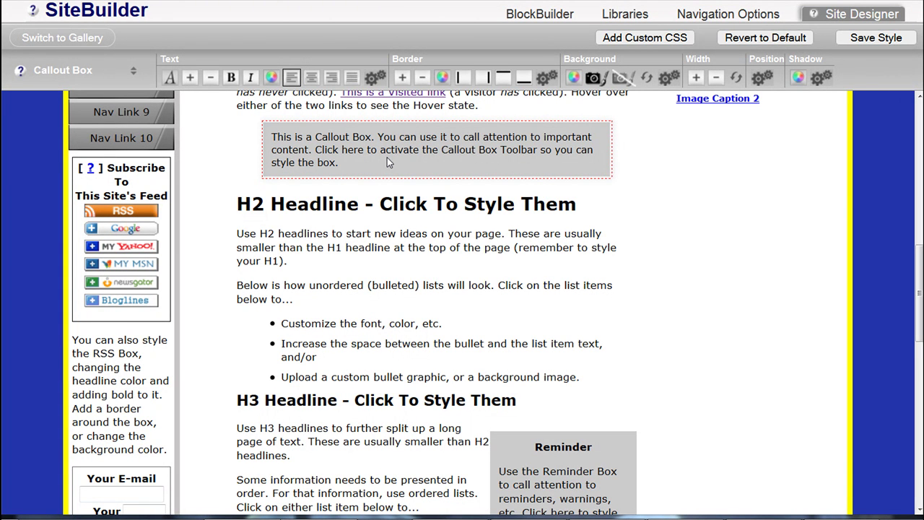
click(574, 77)
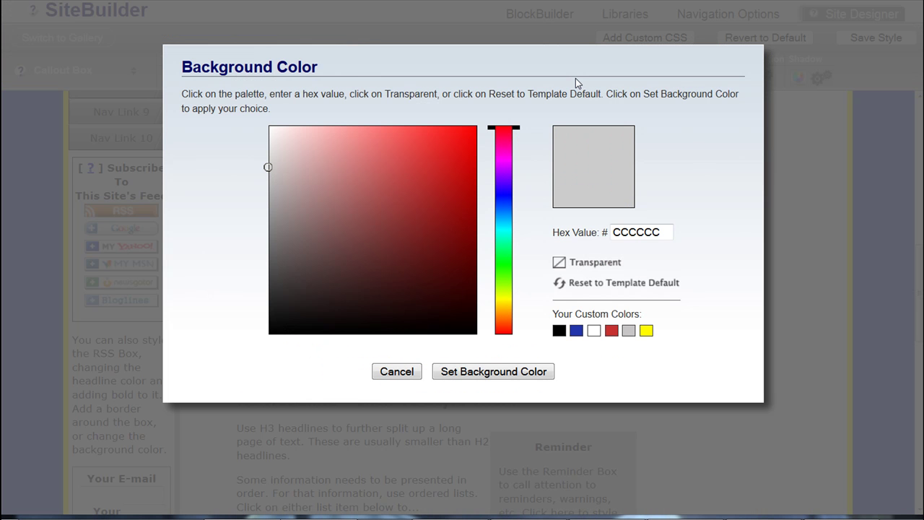
click(504, 186)
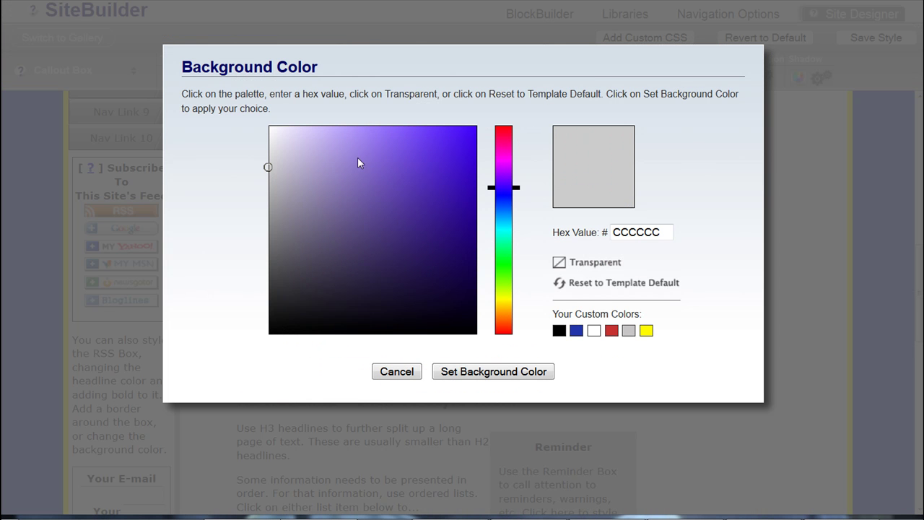
click(287, 140)
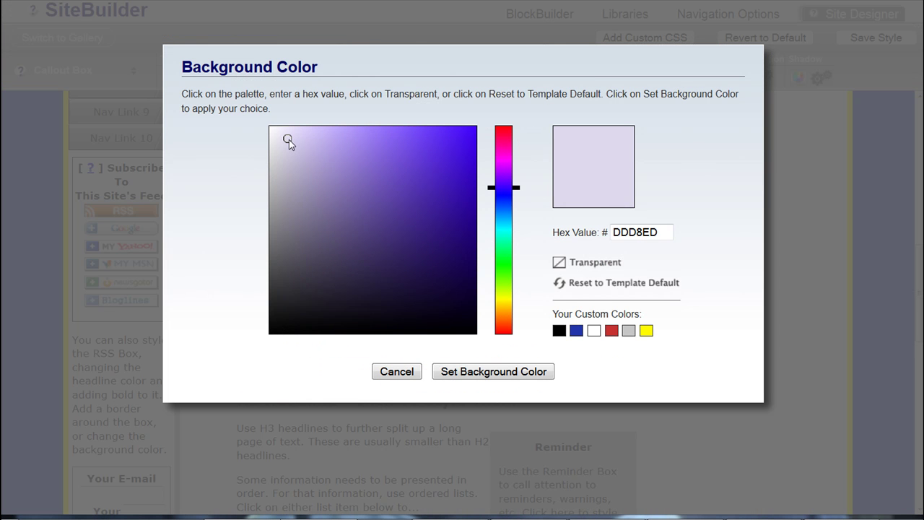
click(475, 374)
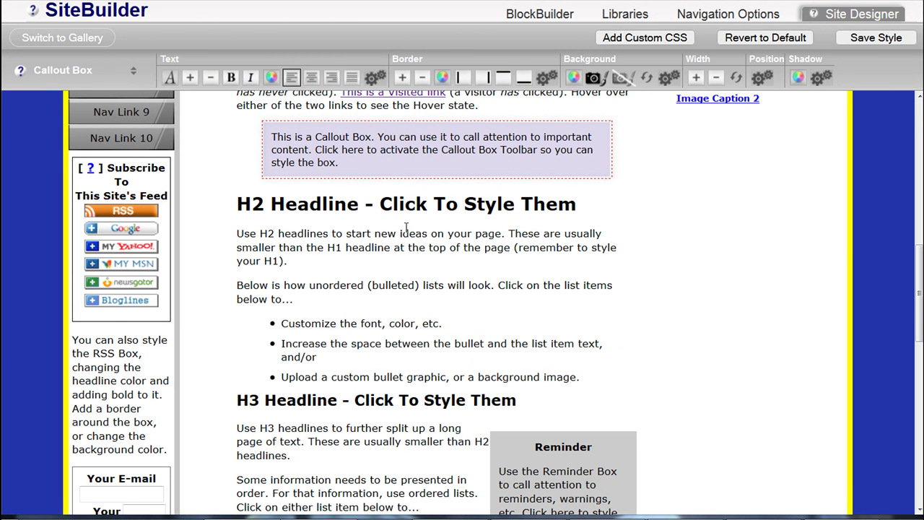
- Add a light gray CCCCCC shadow to the callout box, enlarge it, increase its blur distance and reduce its size again
click(795, 77)
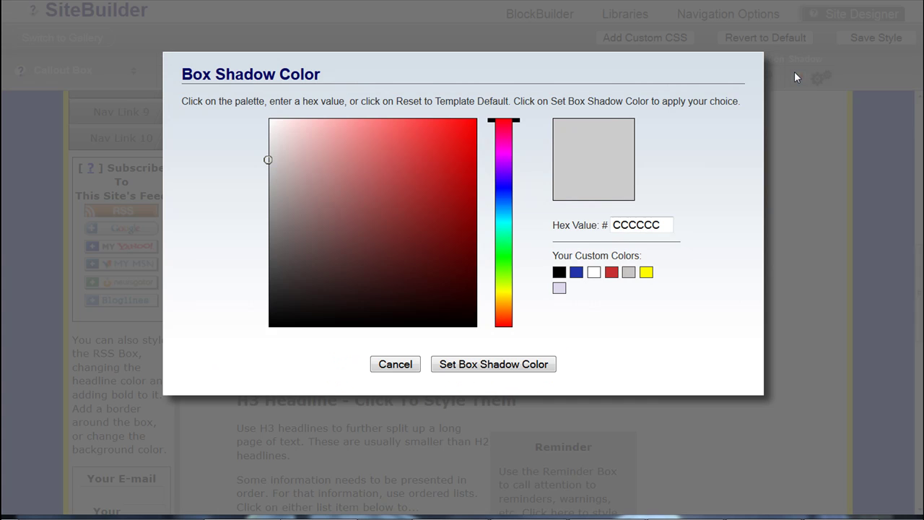
click(507, 366)
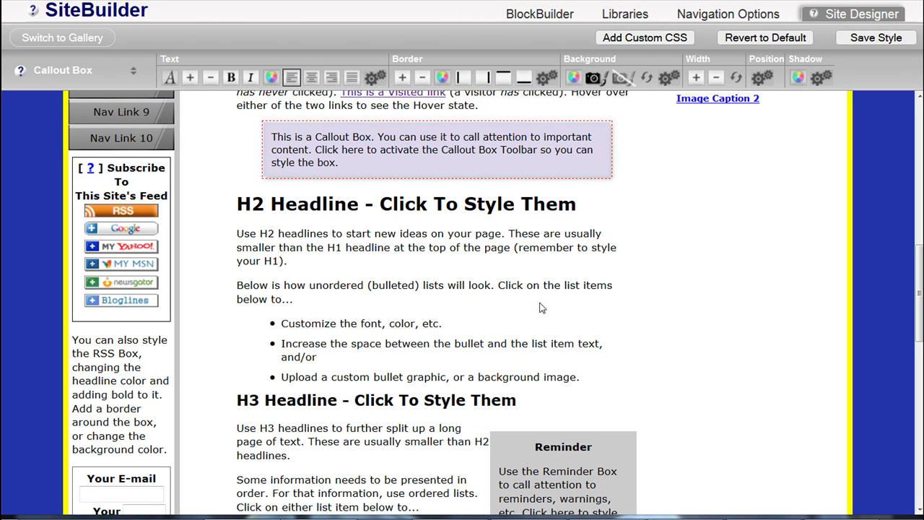
click(820, 78)
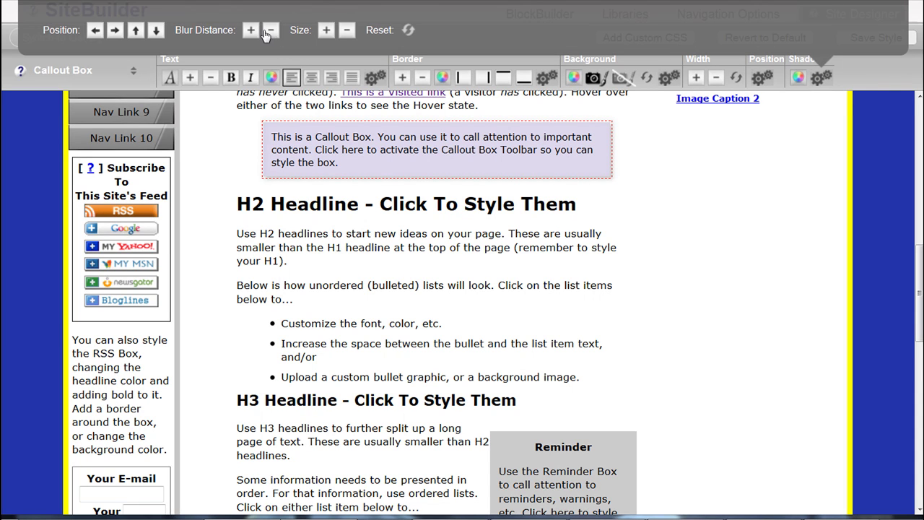
click(326, 30)
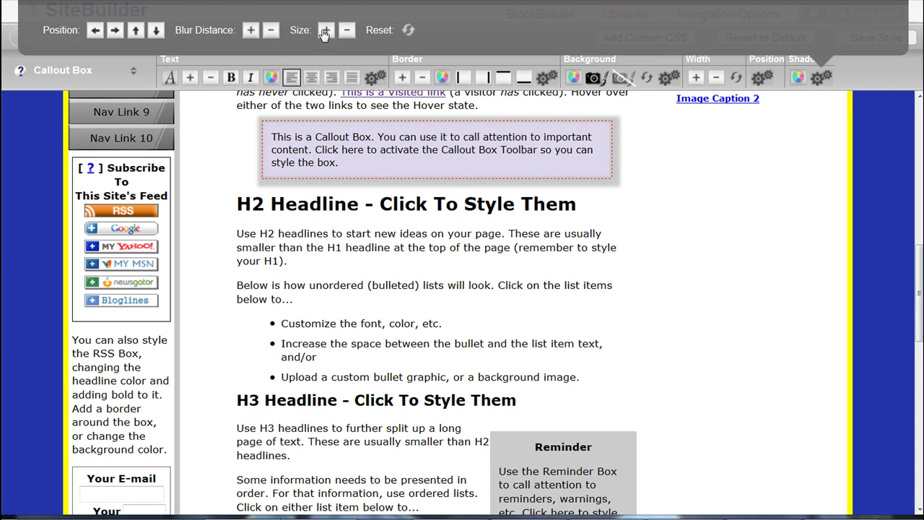
click(250, 31)
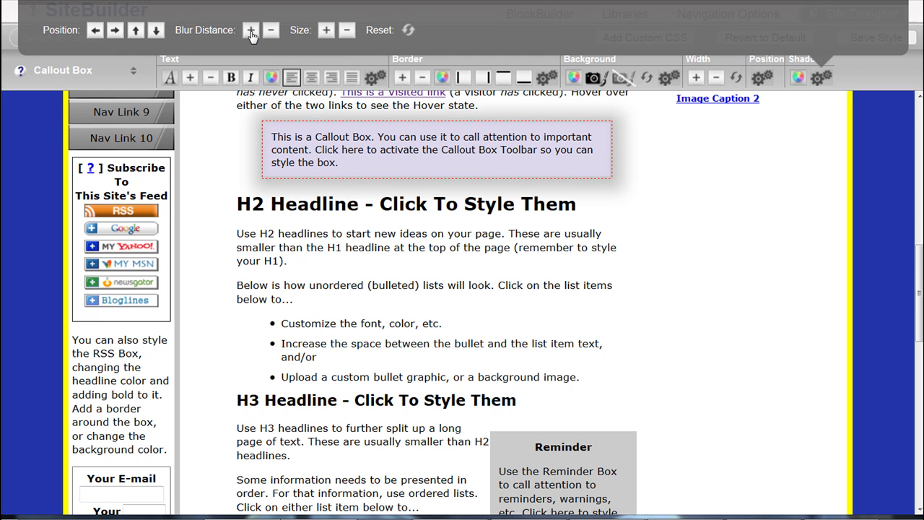
click(346, 30)
click(699, 227)
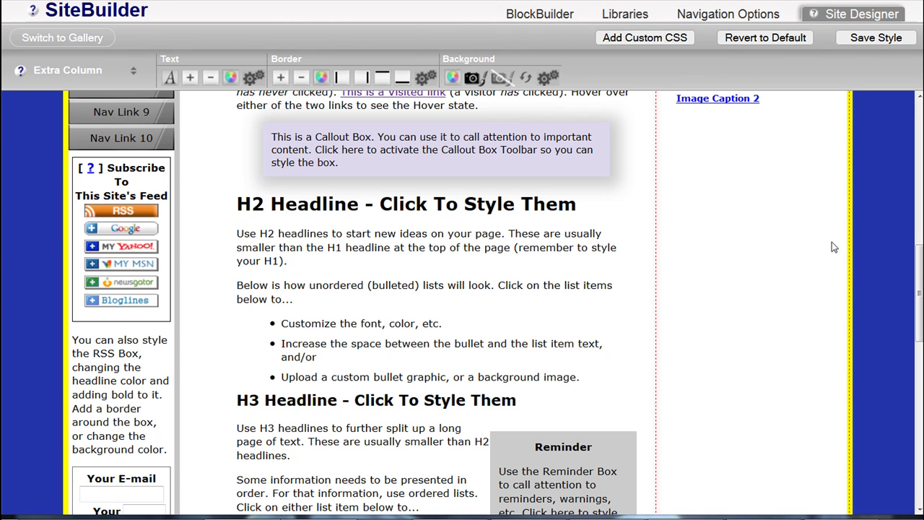
- Change the page wrapper's border color to white, hex FFFFFF, using the saved custom color
drag(919, 273, 917, 120)
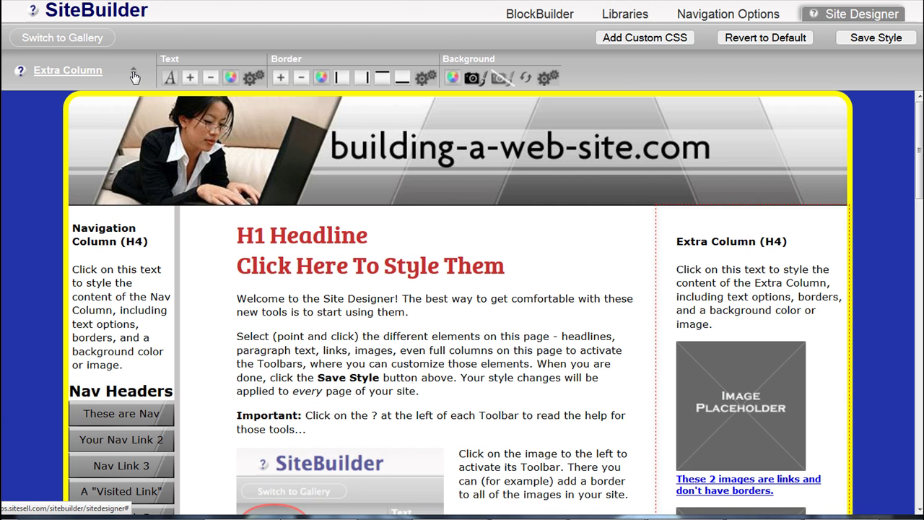
click(68, 70)
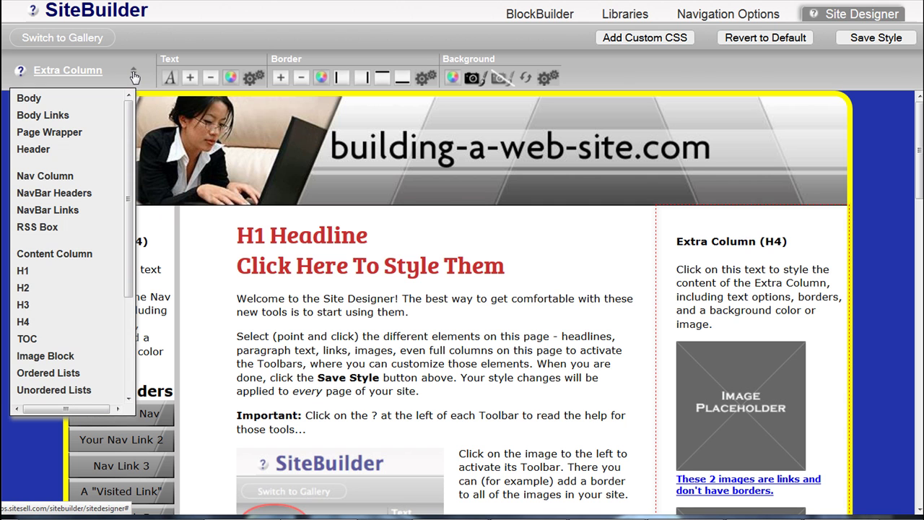
click(76, 134)
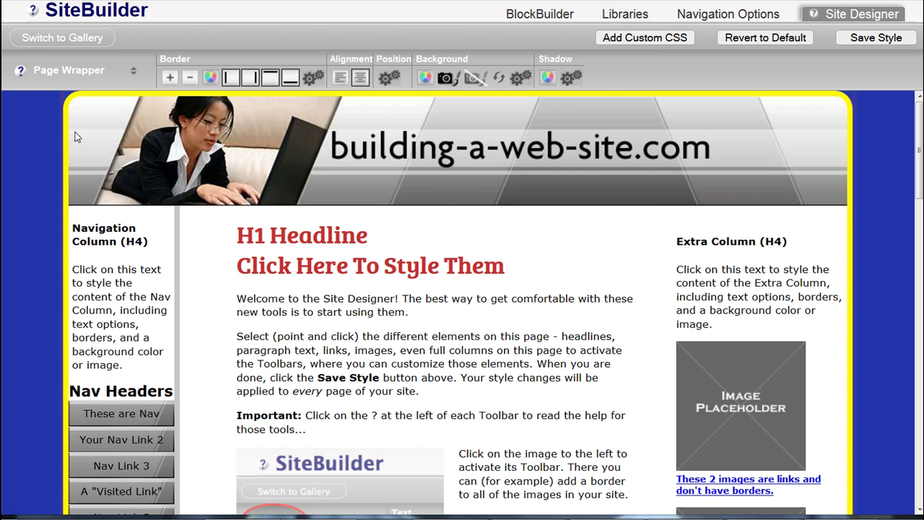
click(208, 77)
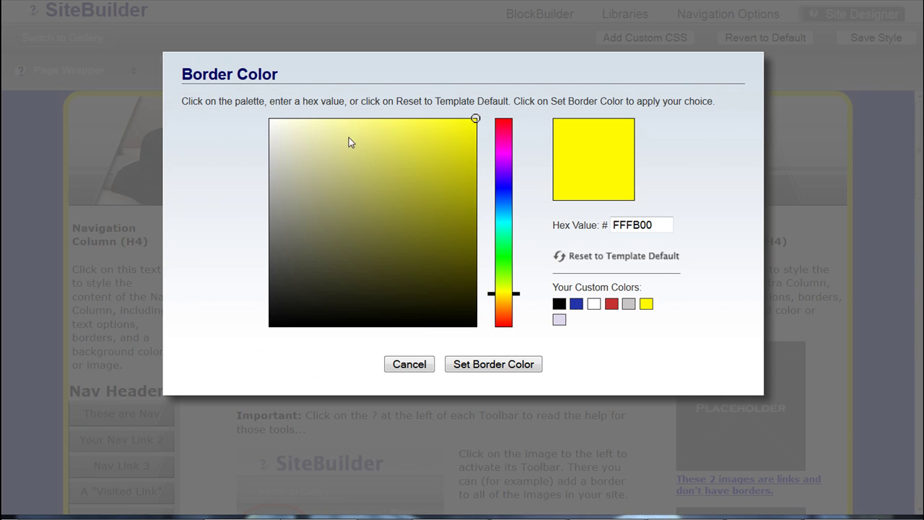
click(593, 307)
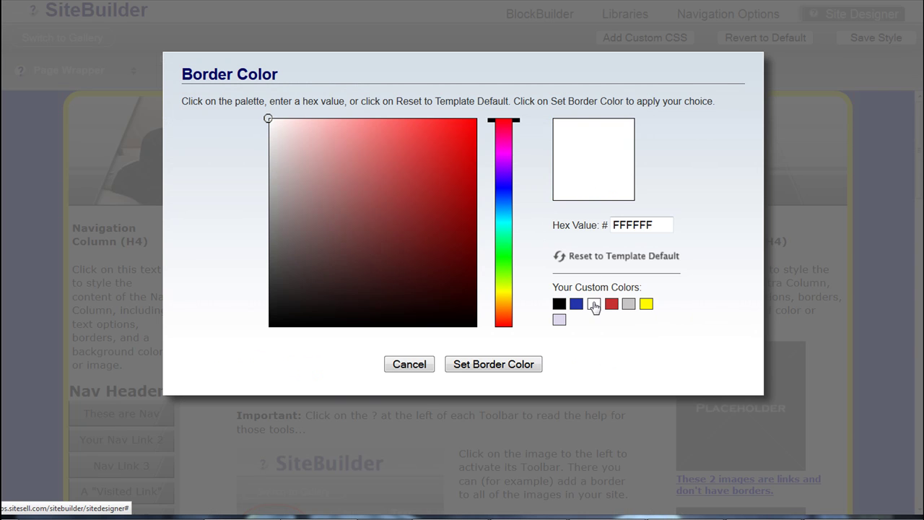
click(516, 365)
drag(919, 189, 907, 156)
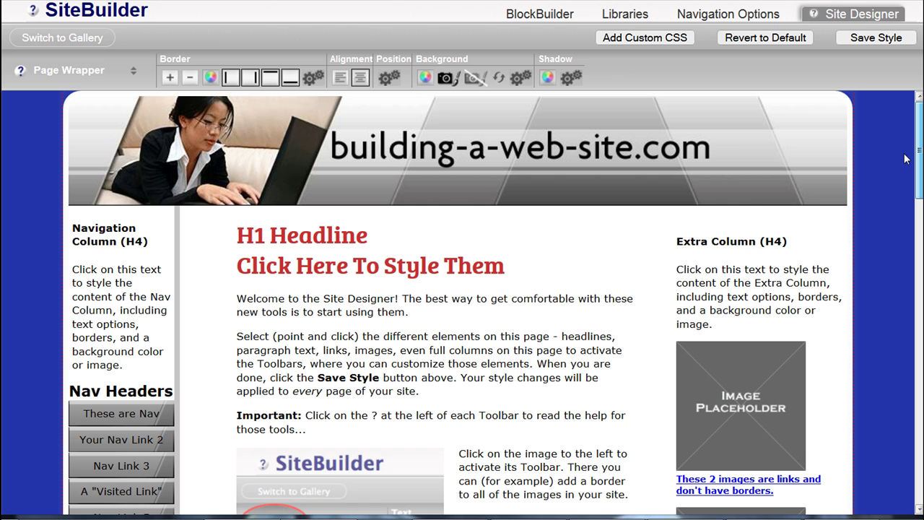
- Review the page wrapper's border color and background options, and the navigation column's advanced text and background options
click(662, 40)
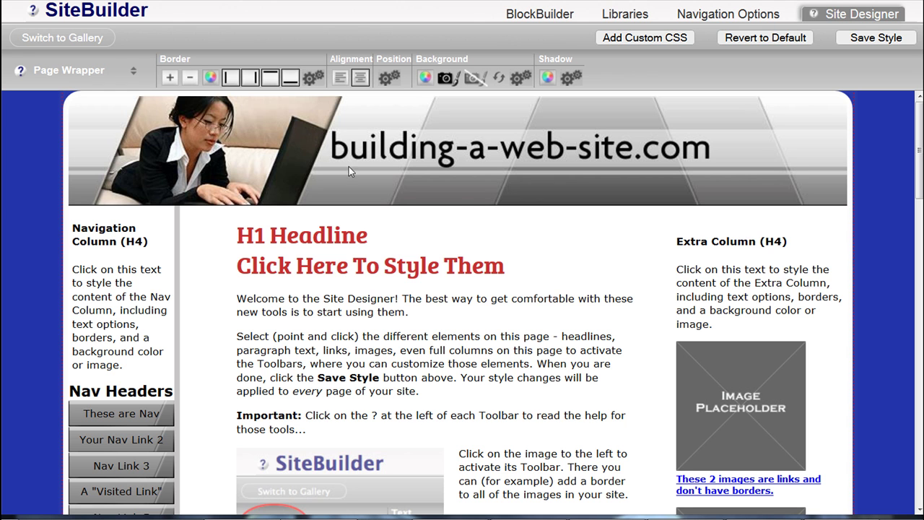
click(211, 78)
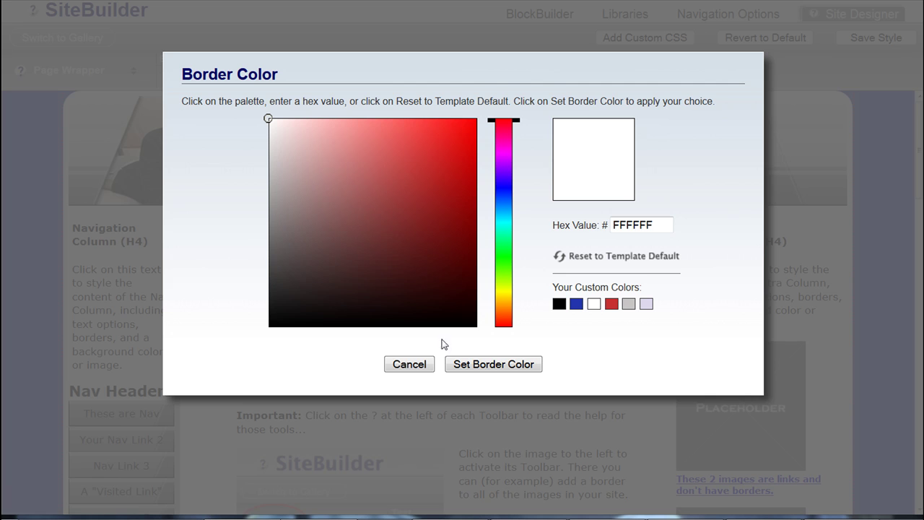
click(409, 364)
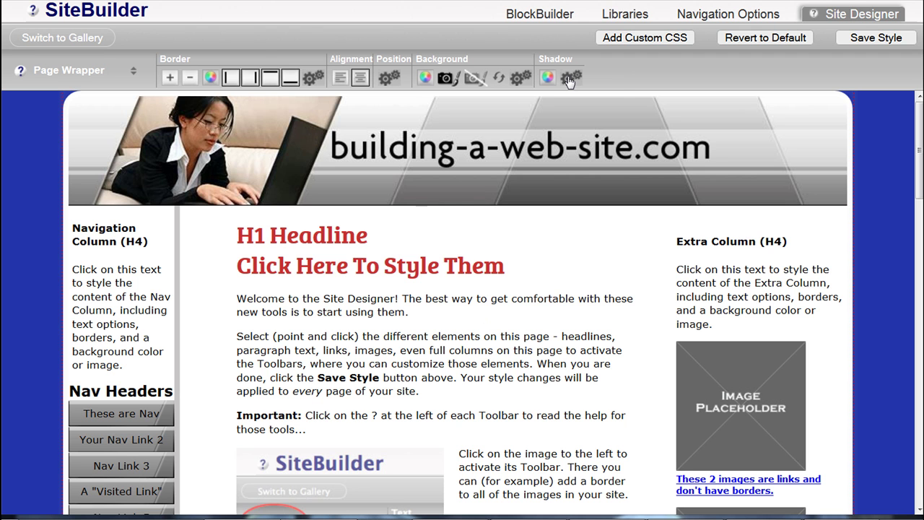
click(517, 80)
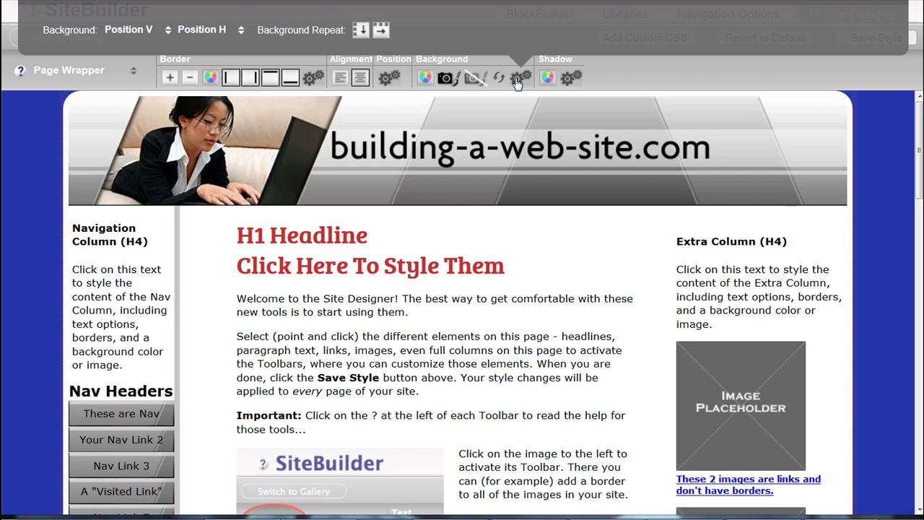
click(517, 82)
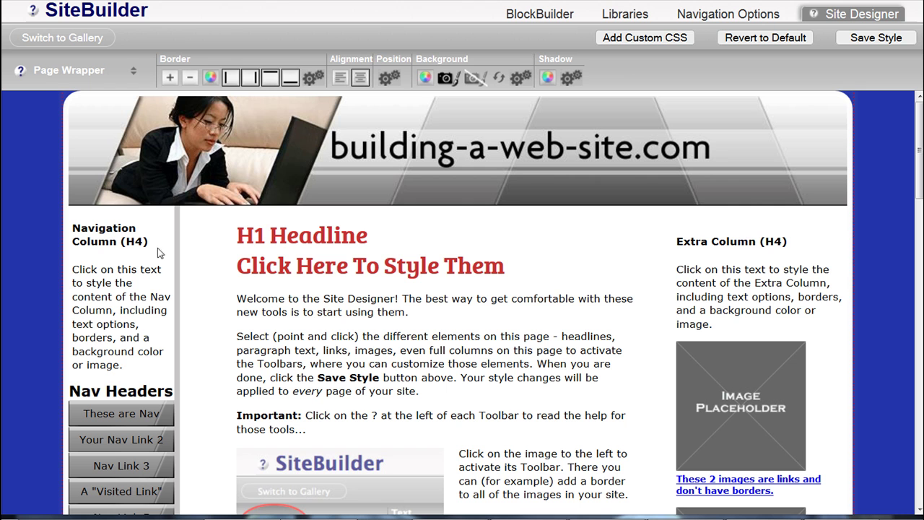
click(121, 319)
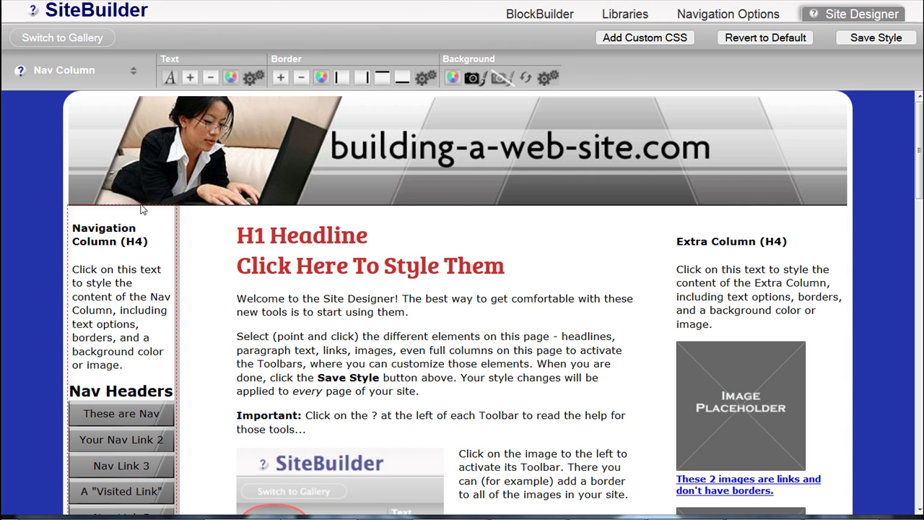
click(253, 77)
click(253, 77)
click(546, 78)
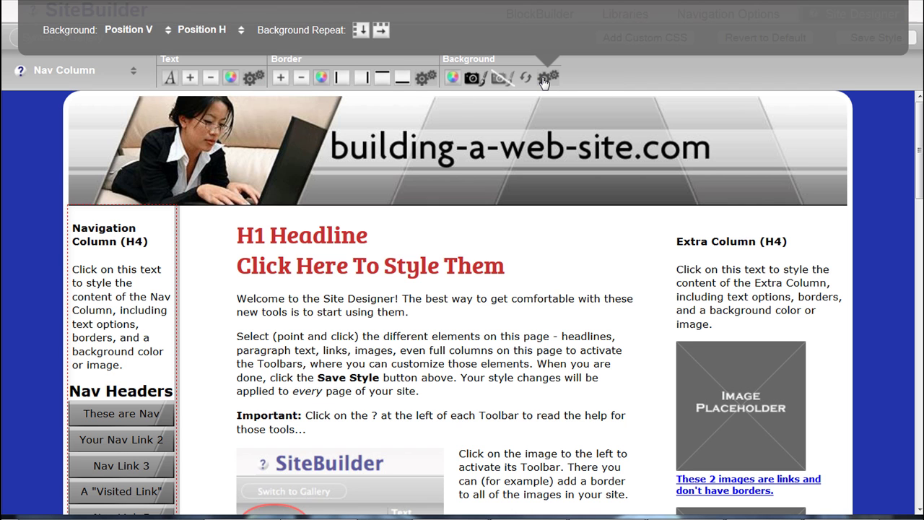
click(545, 78)
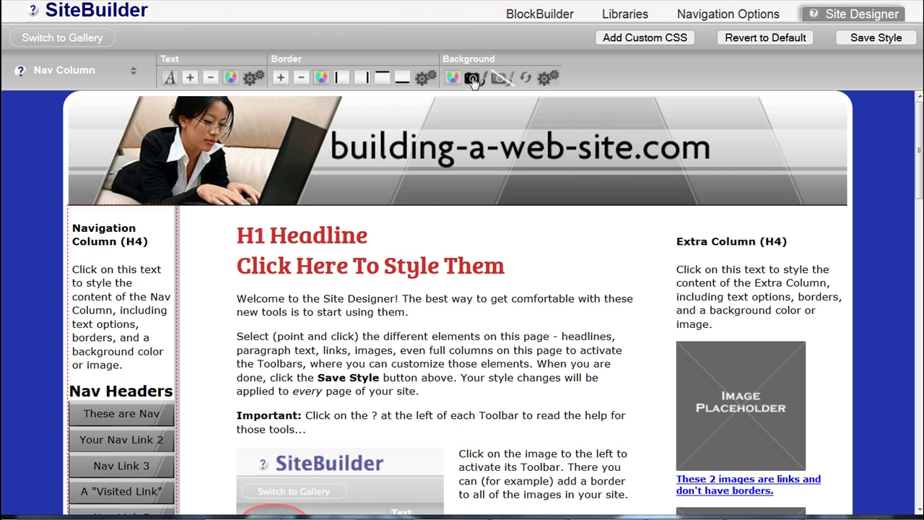